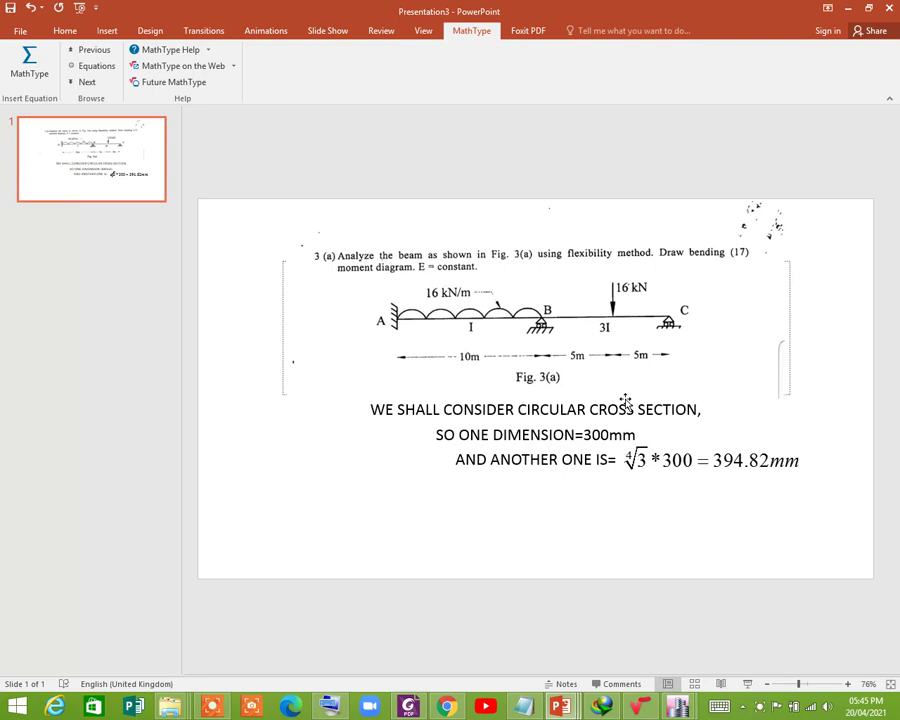
Step: Close the old stair load analysis model without saving it
mouse_move(679, 707)
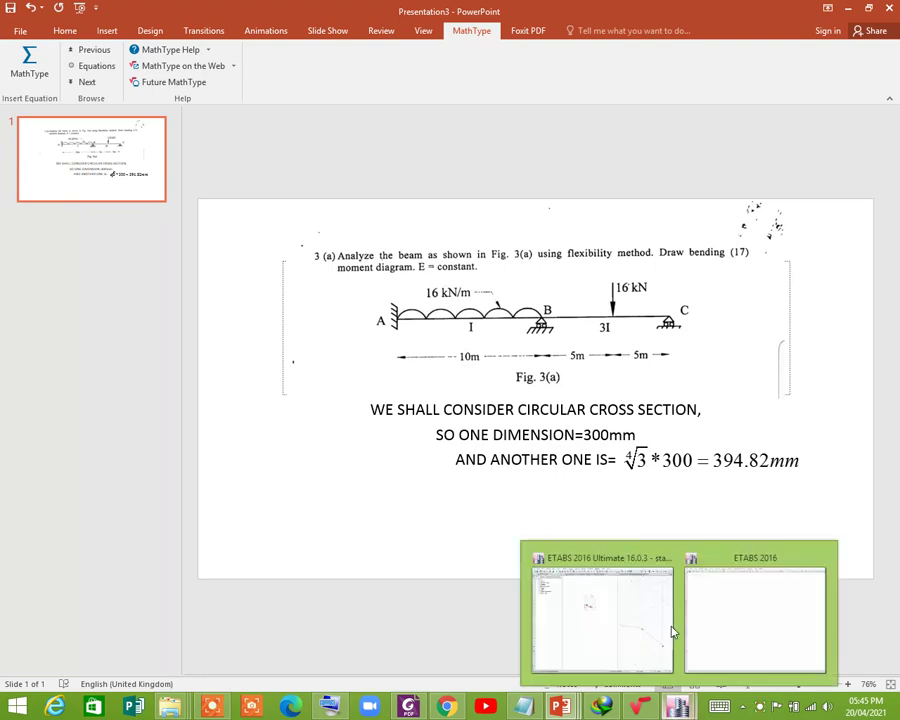
left_click(618, 627)
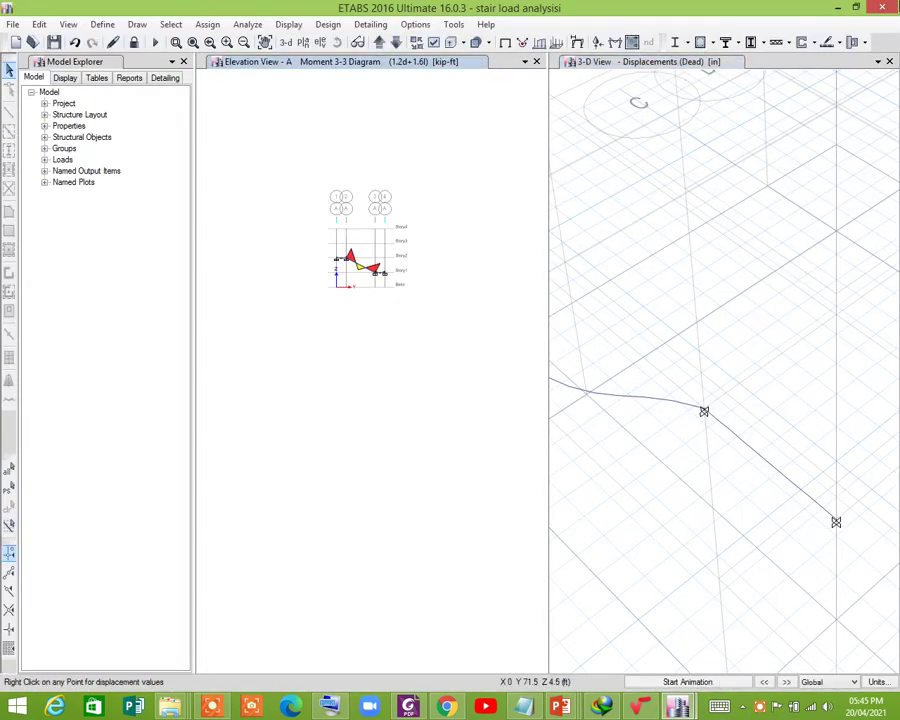
left_click(469, 414)
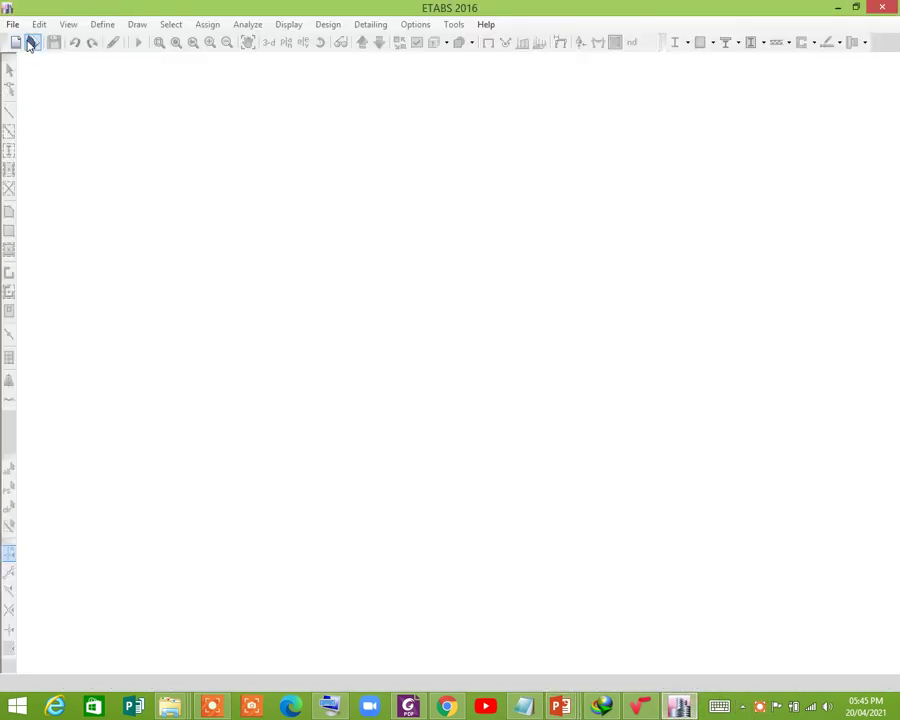
Step: Start a new model using built-in settings with Metric SI display units
left_click(16, 42)
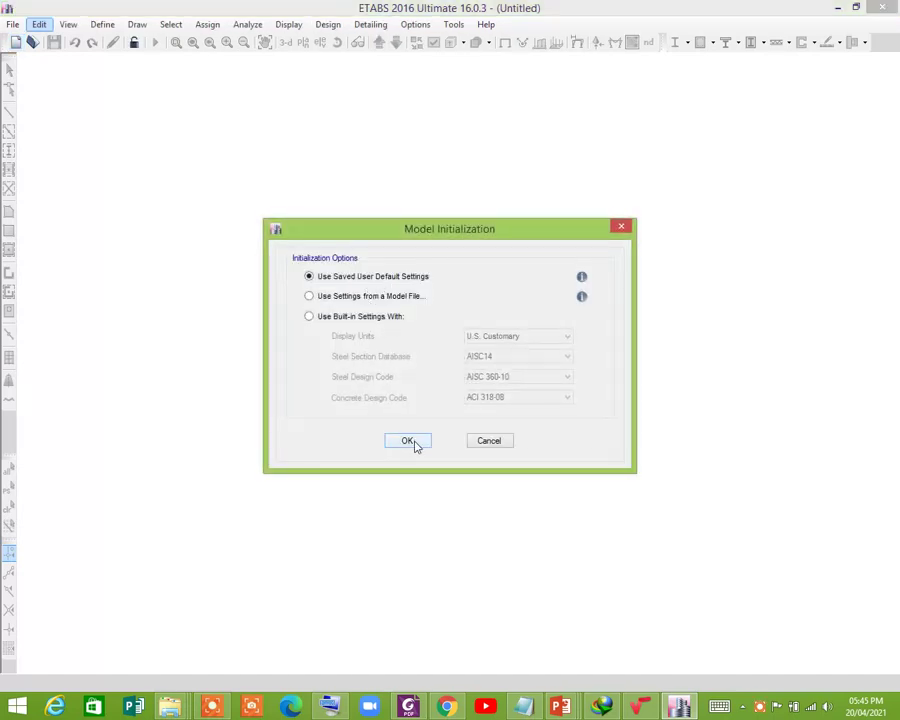
left_click(376, 317)
left_click(505, 338)
left_click(507, 347)
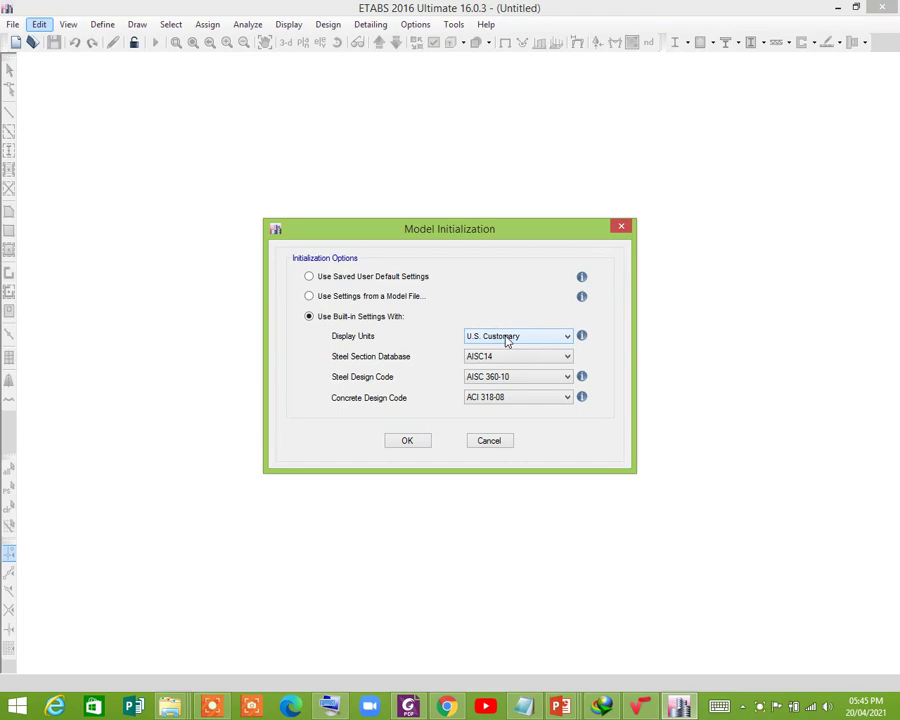
left_click(507, 338)
left_click(499, 360)
left_click(408, 441)
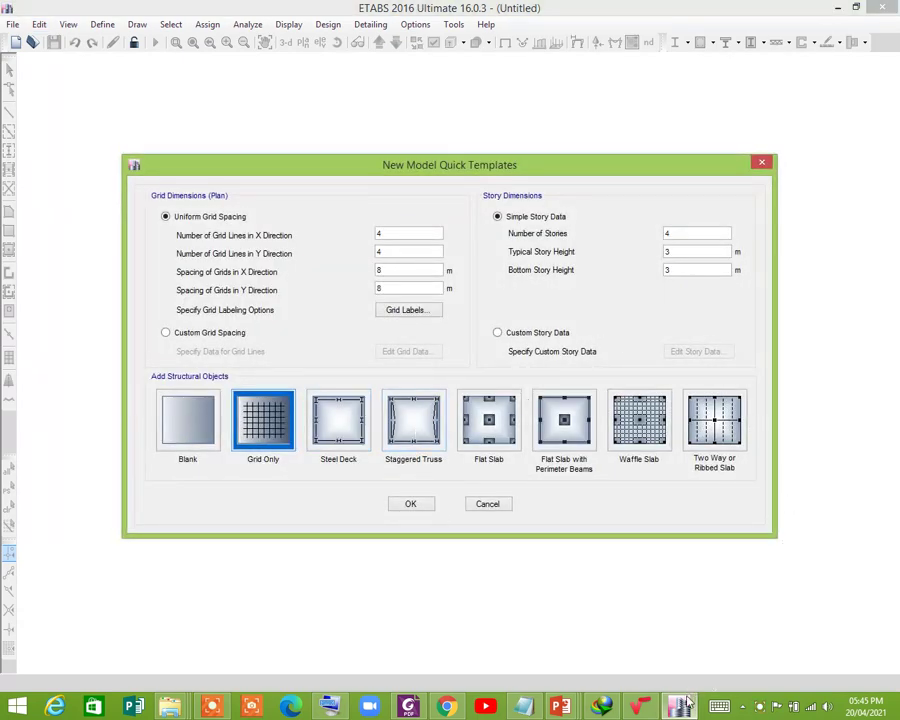
Step: Review the PowerPoint slide of the two-span beam with 16 kN/m and 16 kN loads
mouse_move(558, 708)
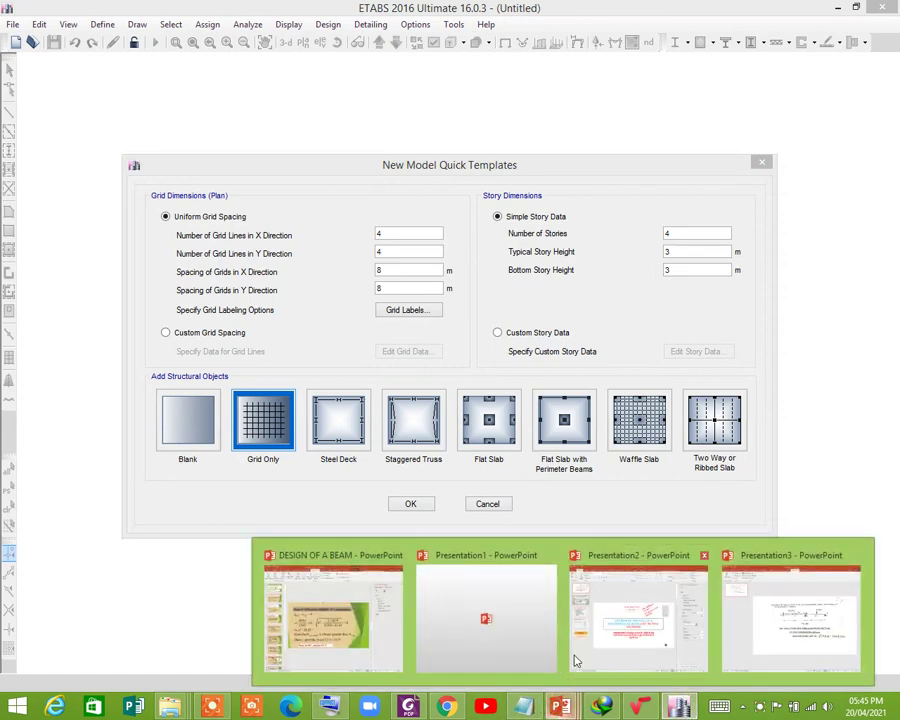
left_click(808, 625)
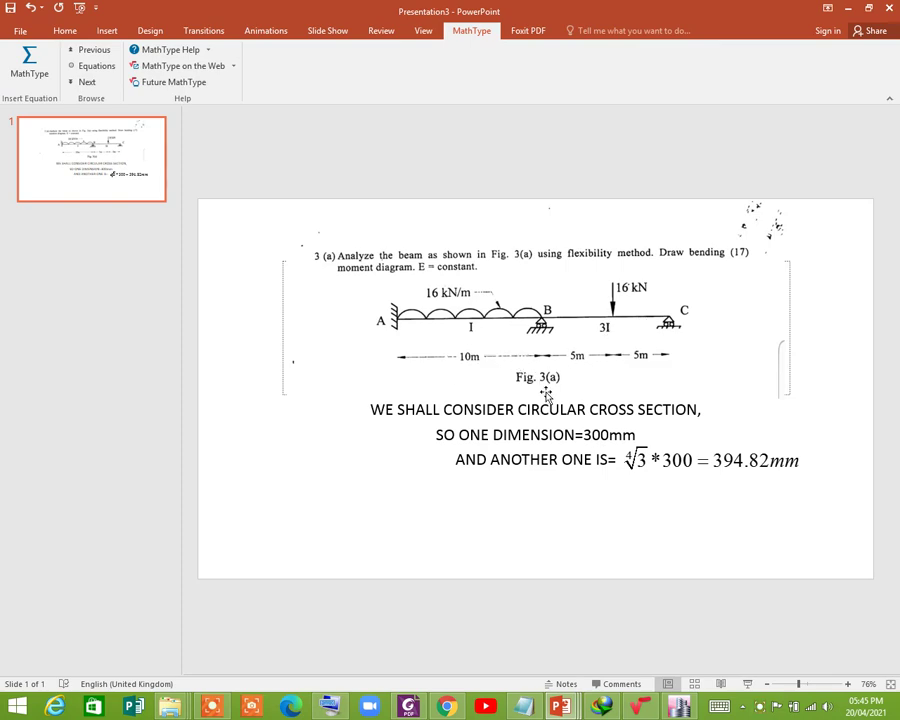
Step: Create a Grid Only model with 3 X and 3 Y grid lines spaced 10 m apart
left_click(680, 708)
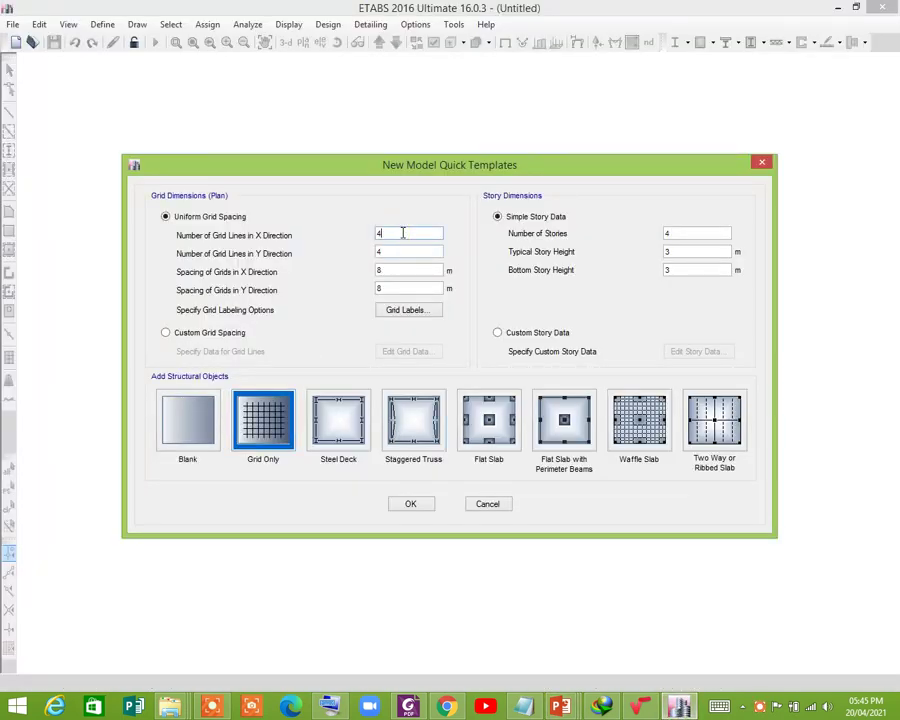
double_click(357, 236)
type("3")
double_click(406, 252)
double_click(396, 270)
type("10")
key("Tab")
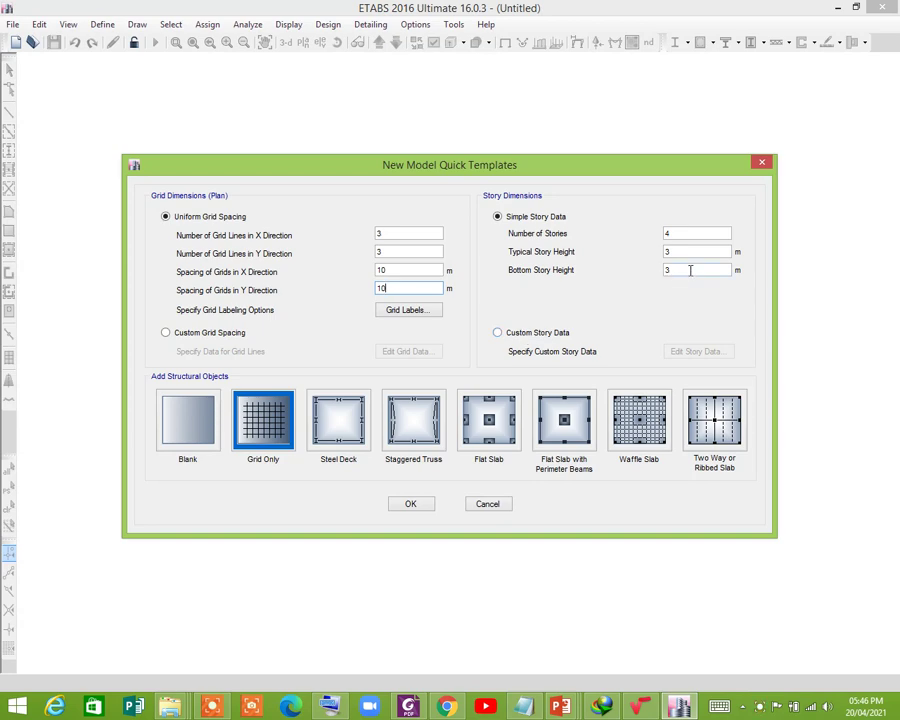
left_click(418, 505)
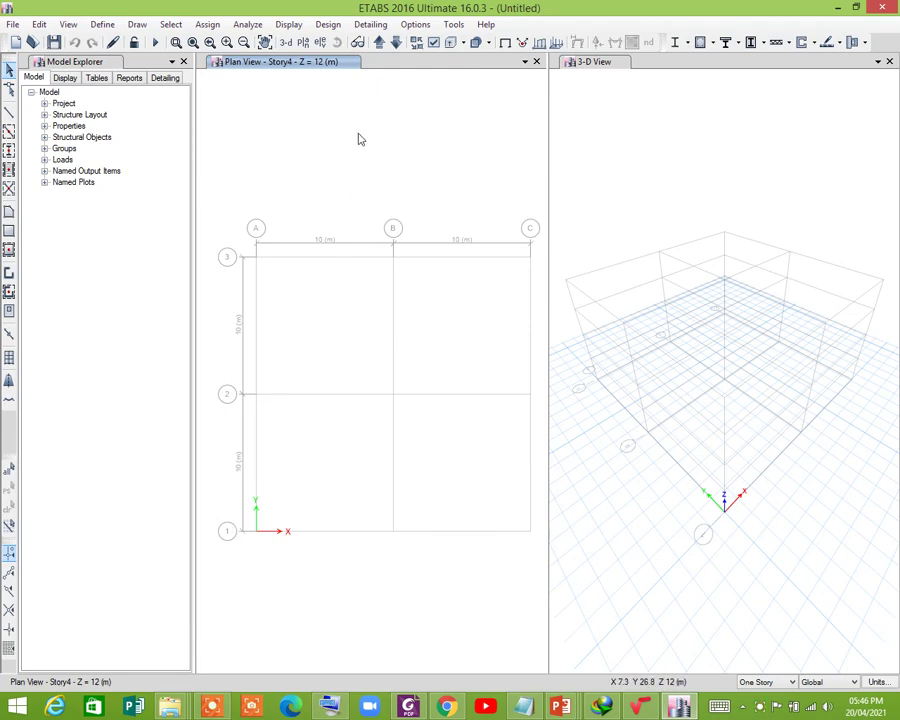
Step: Show the elevation along grid line 2 in the left-hand view
left_click(320, 44)
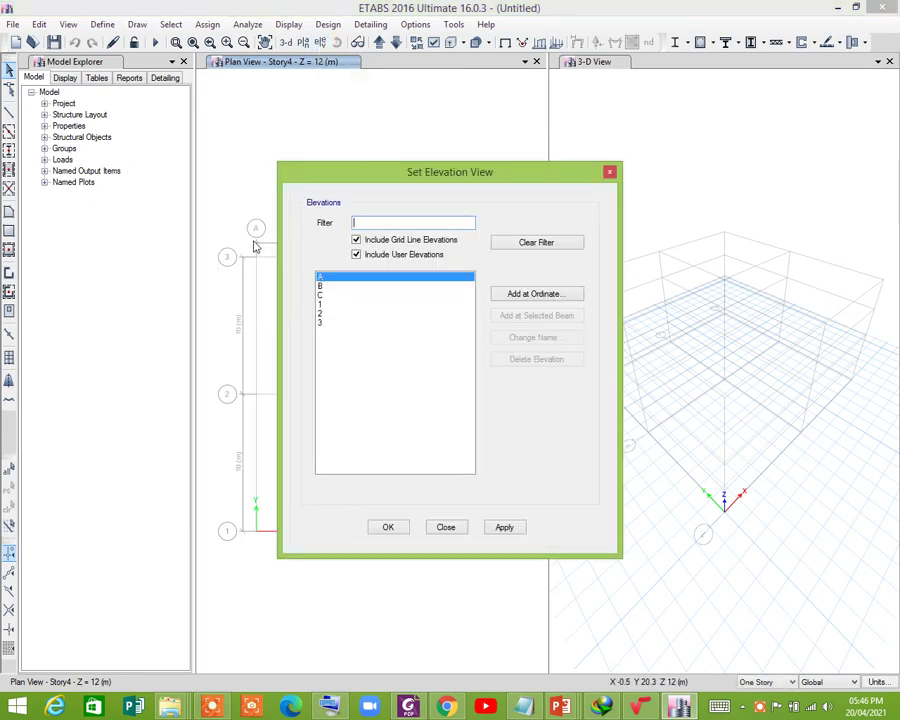
left_click(328, 304)
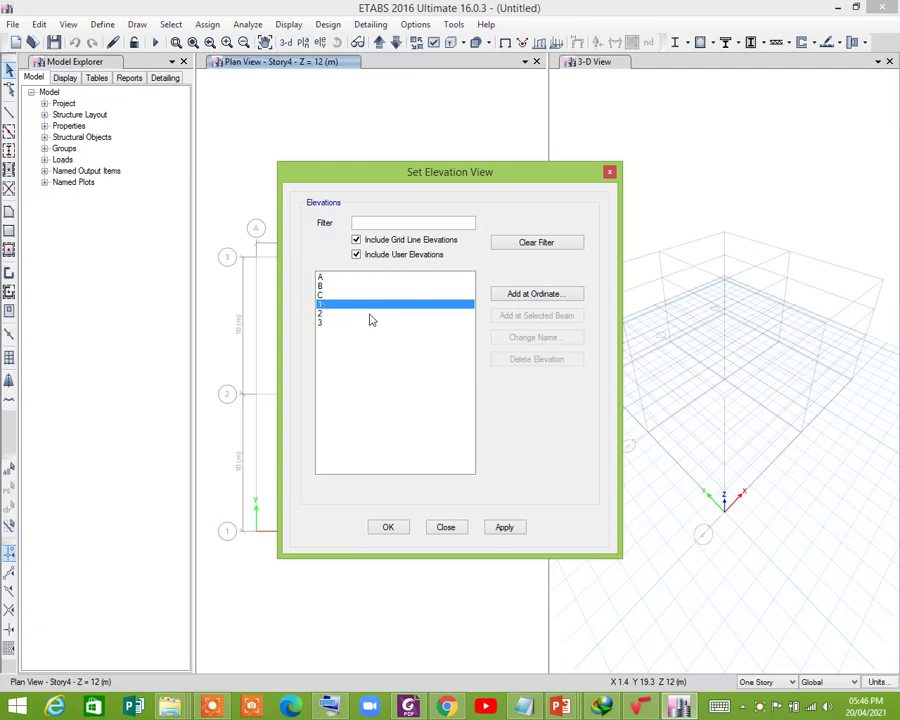
left_click(320, 277)
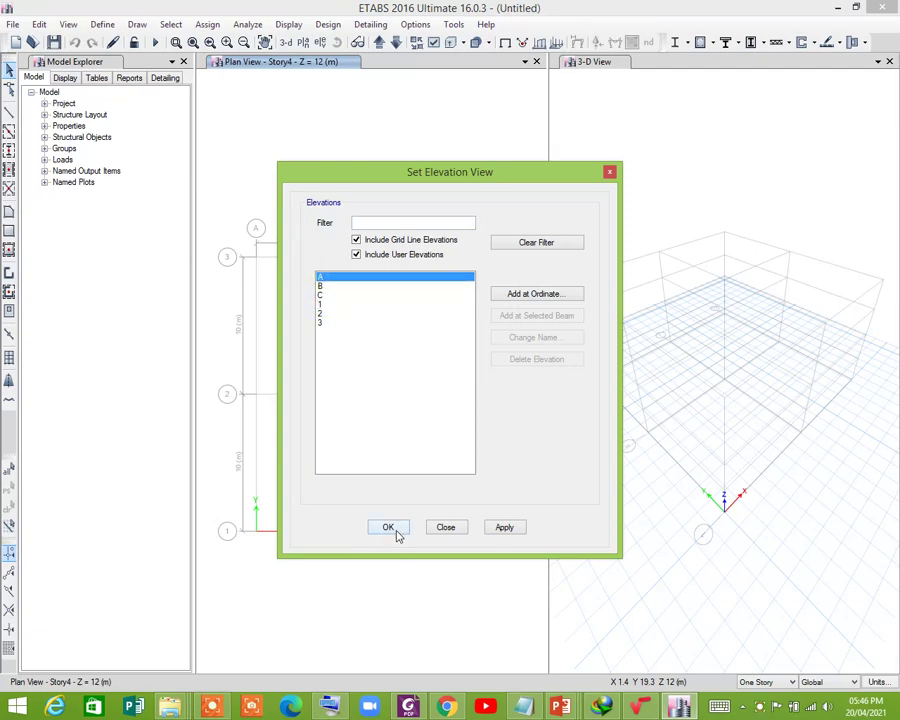
left_click(332, 313)
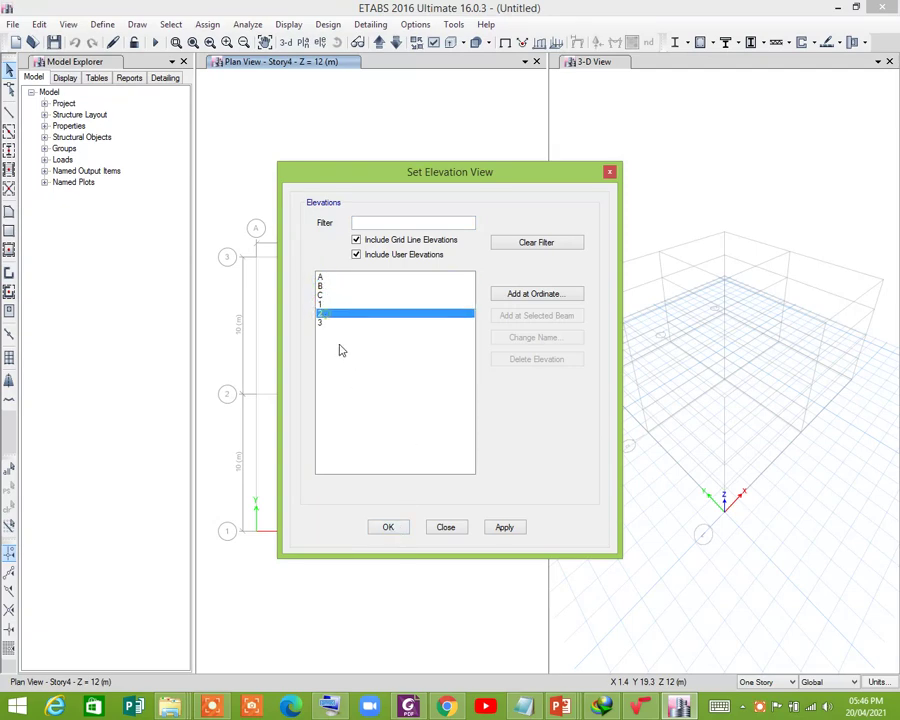
left_click(401, 529)
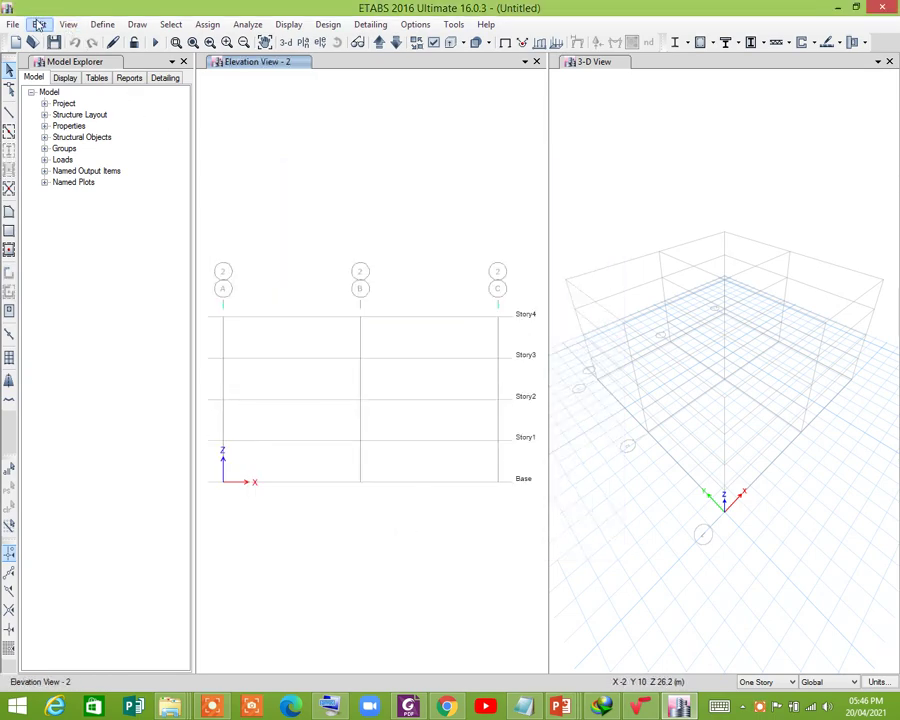
Step: Start a new concrete rectangular frame section from the frame properties list
left_click(102, 24)
mouse_move(124, 66)
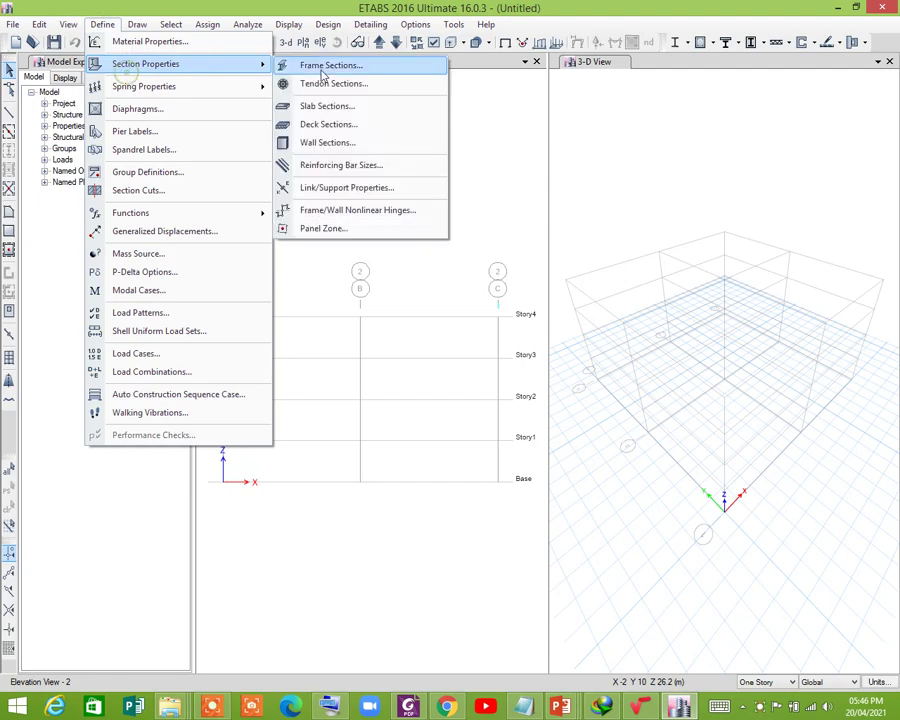
left_click(323, 69)
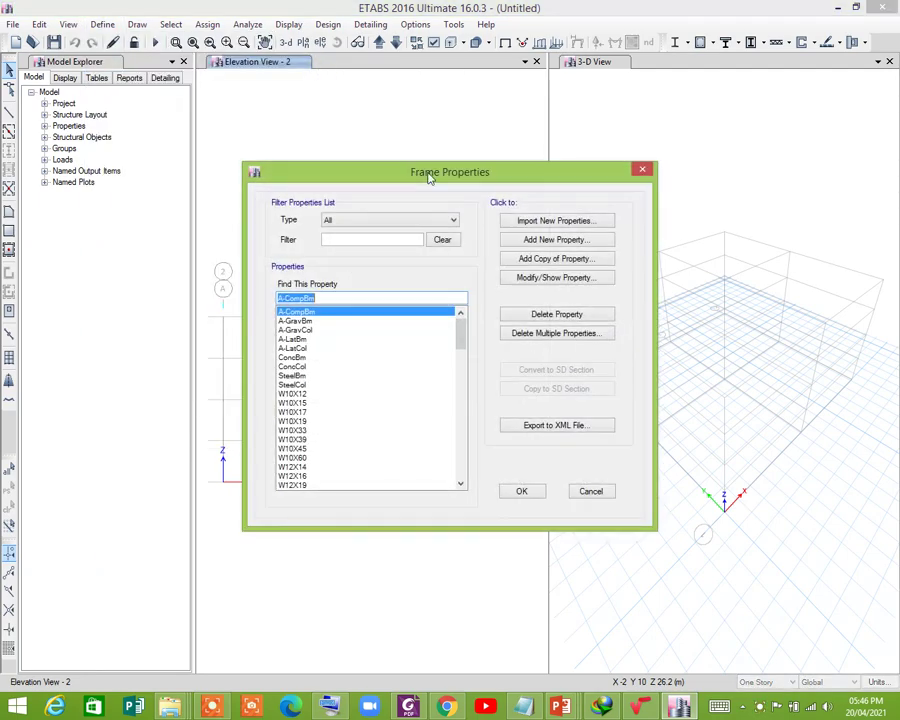
left_click(295, 330)
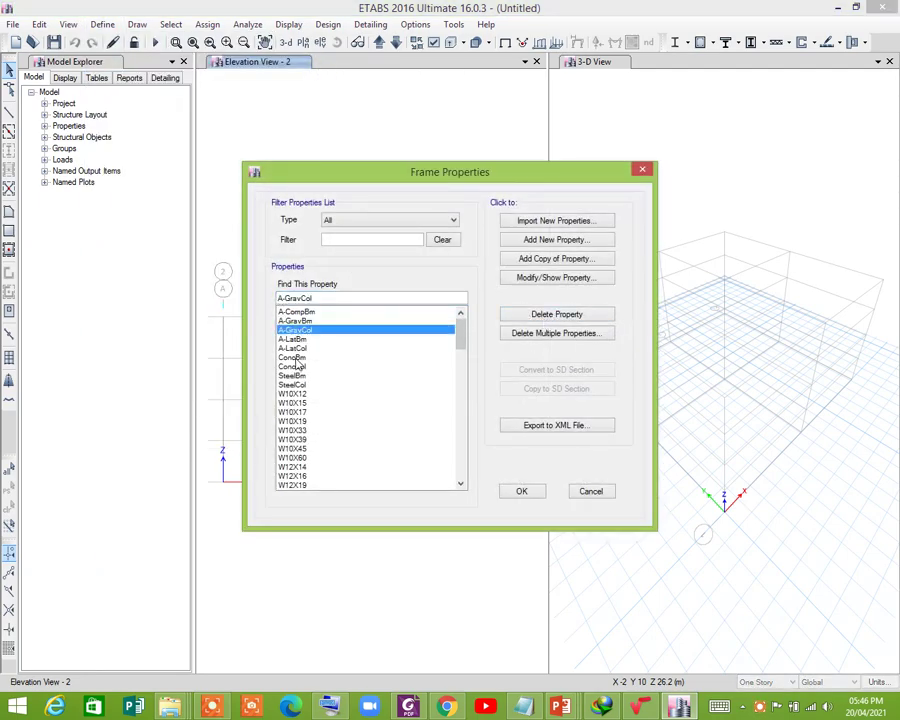
left_click(294, 357)
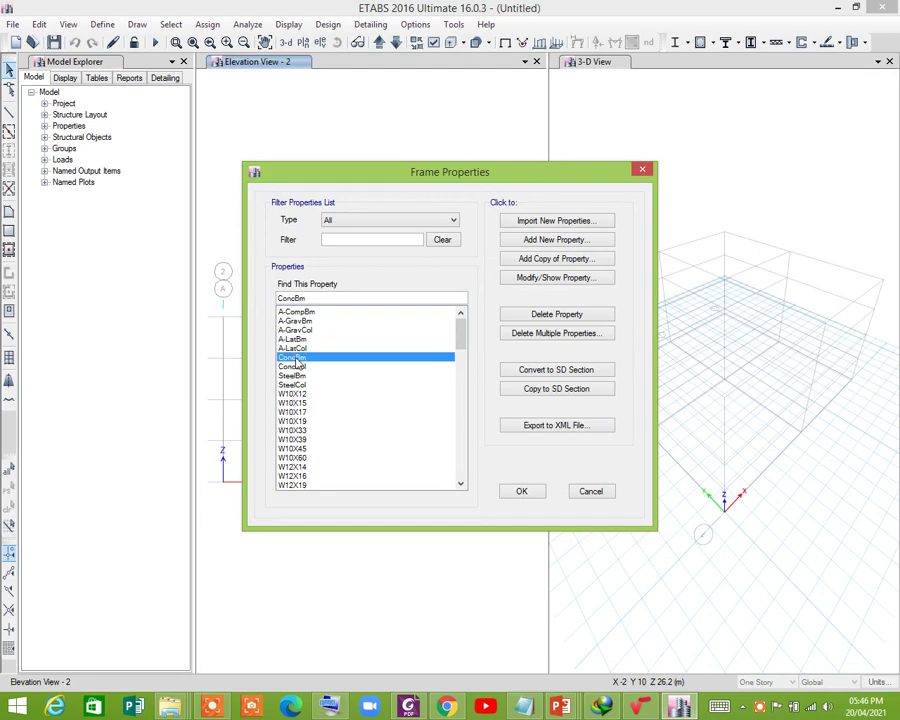
left_click(538, 240)
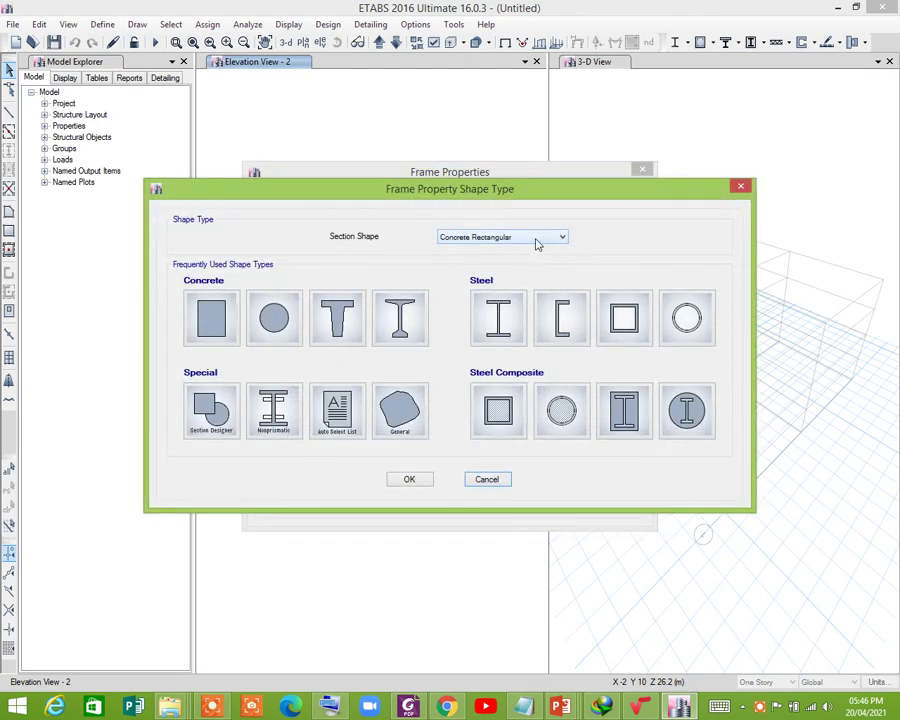
left_click(210, 338)
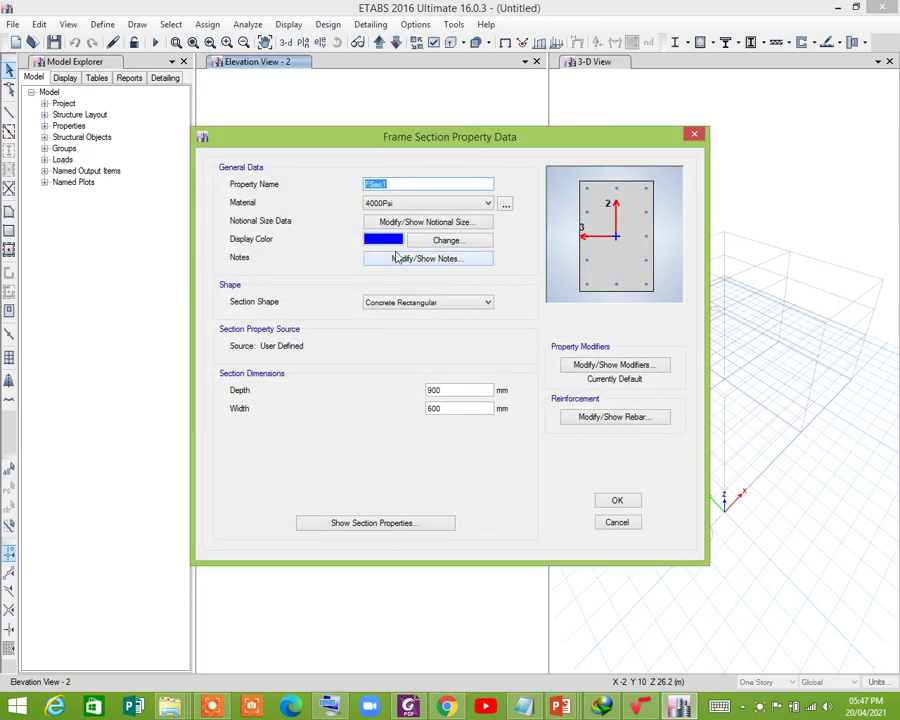
Step: Name it B1 300mmX300mm, set depth and width 300 mm with M3 Design Only rebar, and save
type("B1 300mmX300mm")
double_click(478, 391)
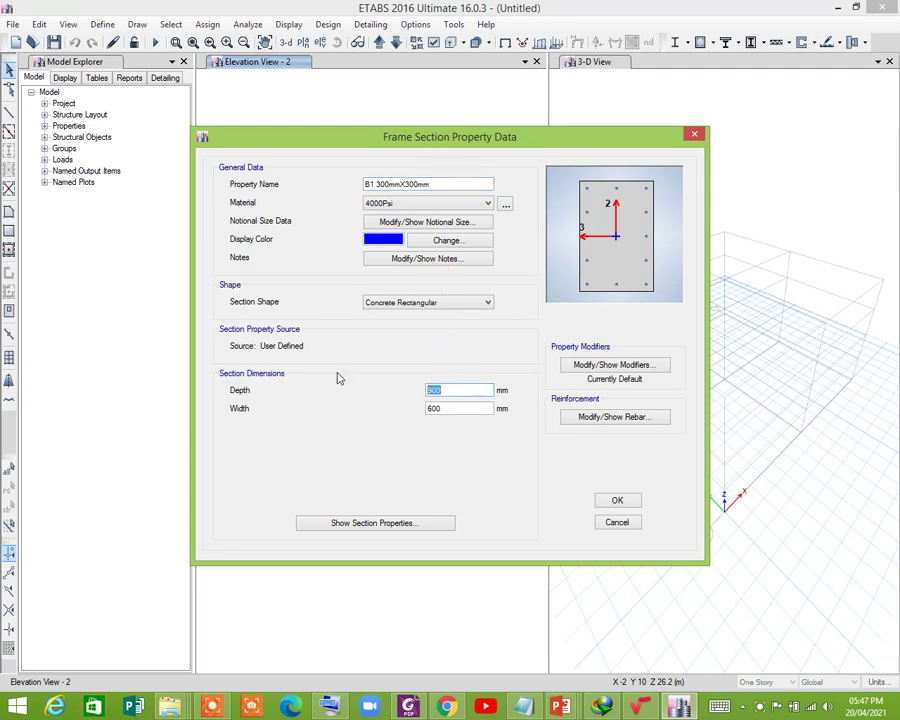
type("3")
double_click(450, 408)
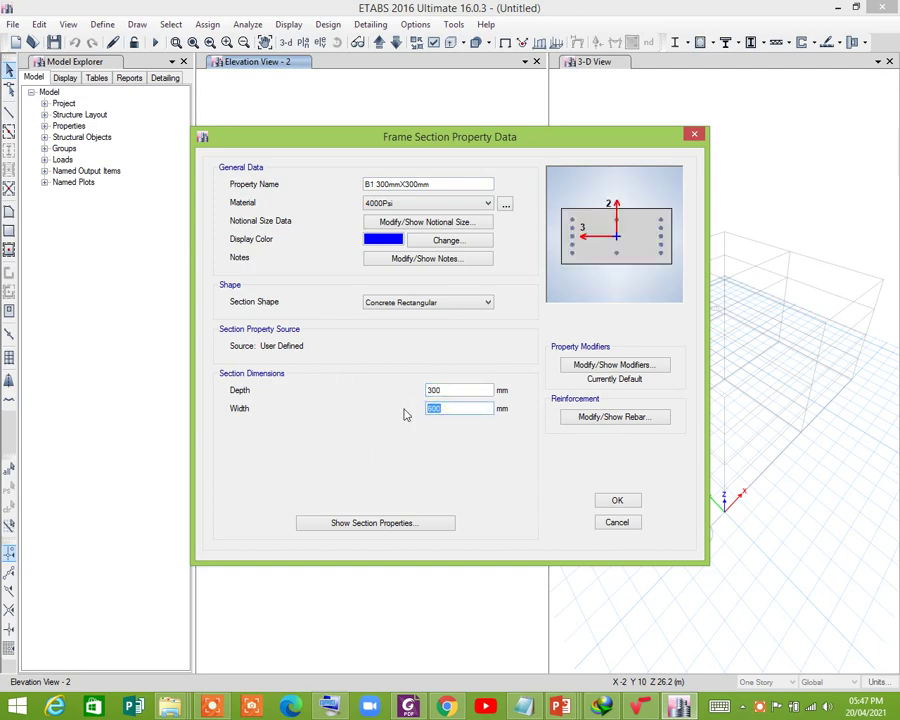
type("2")
left_click(600, 416)
left_click(255, 202)
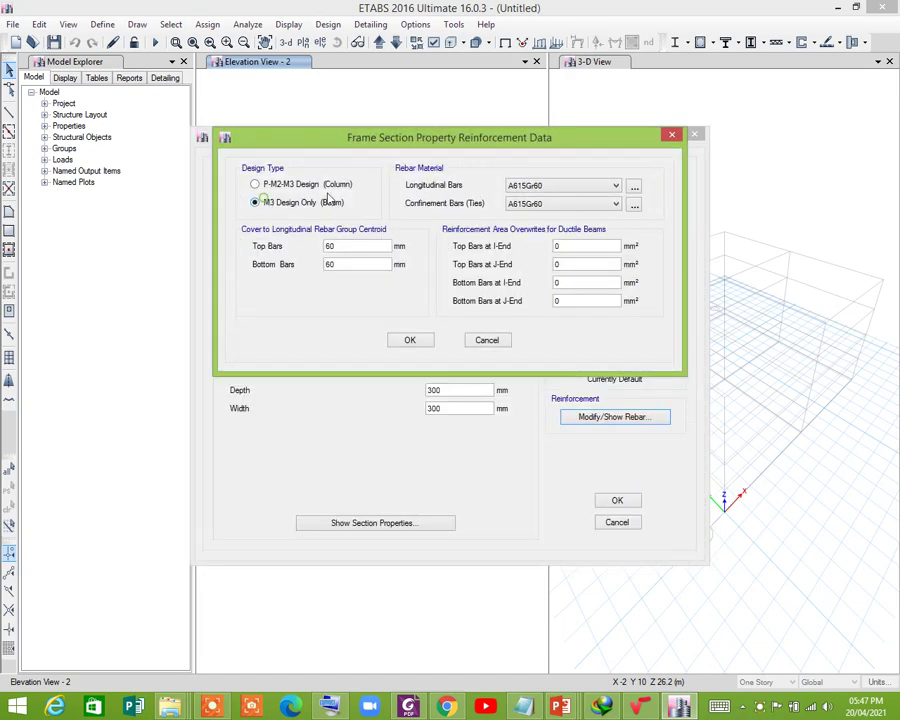
left_click(408, 338)
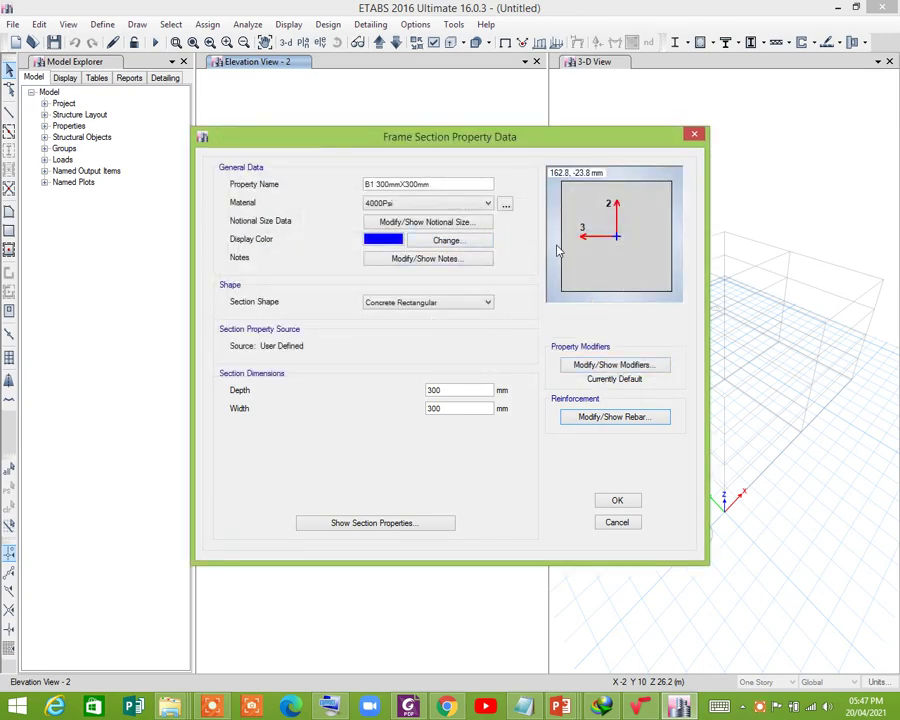
left_click_drag(538, 134, 518, 141)
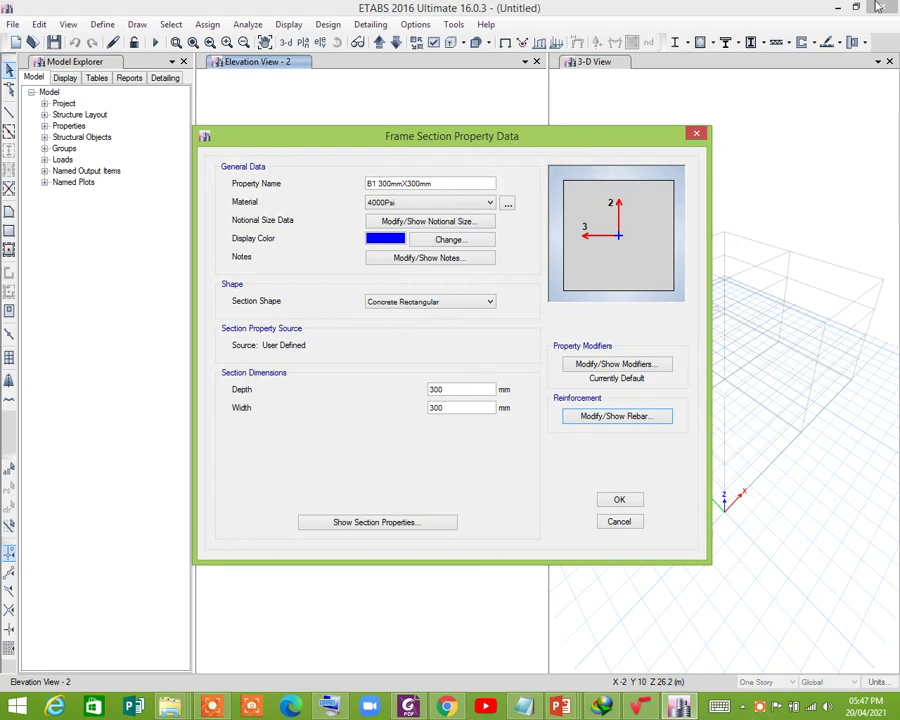
left_click(620, 499)
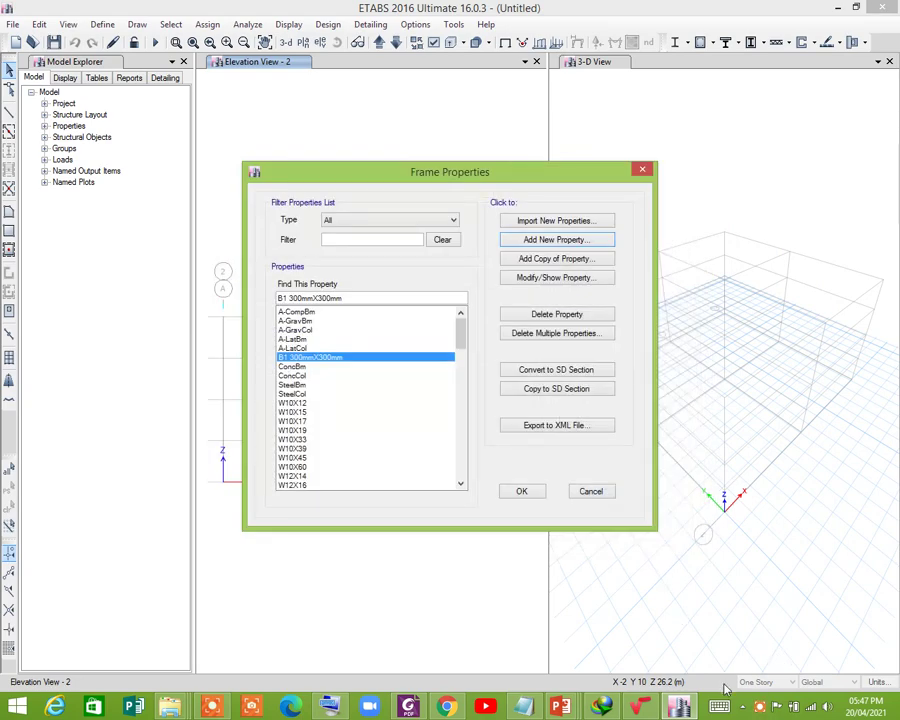
Step: Change CIRCULAR to SQUARE in the slide's cross-section note
mouse_move(560, 707)
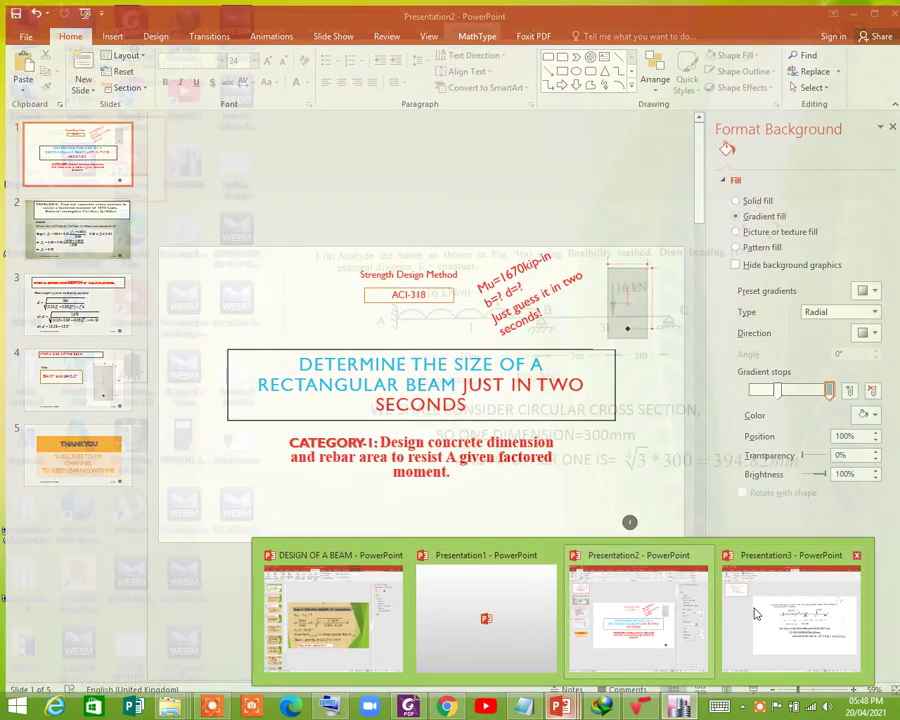
left_click(775, 615)
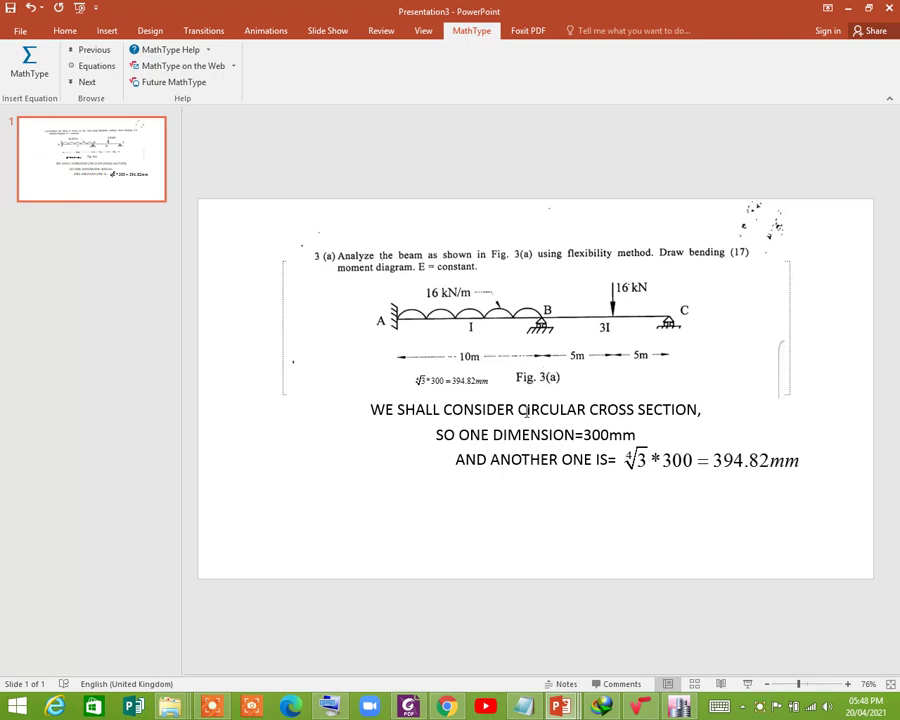
left_click_drag(587, 409, 522, 409)
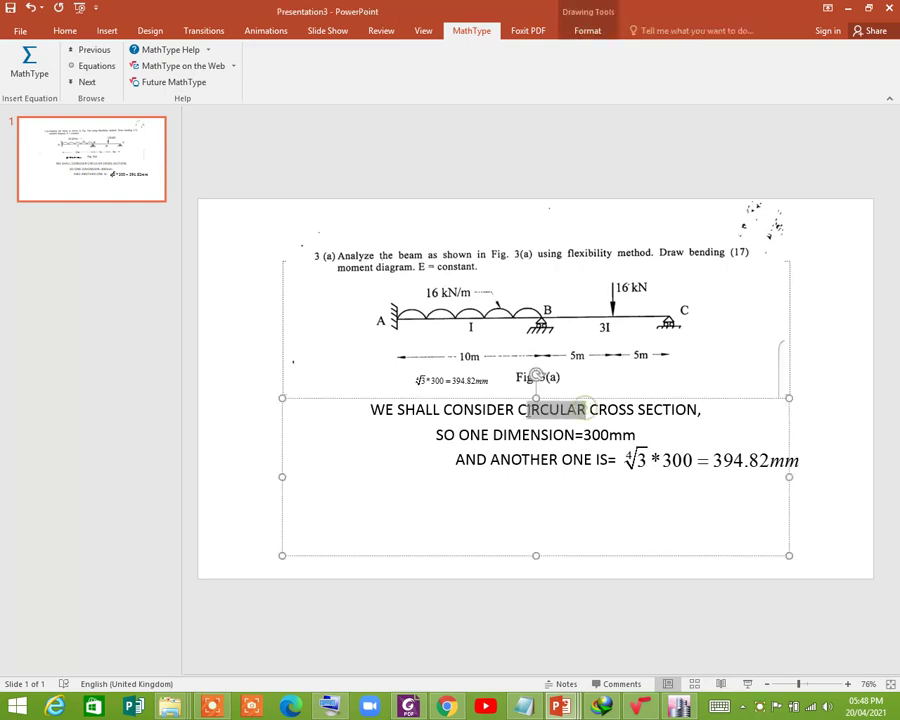
key("Delete")
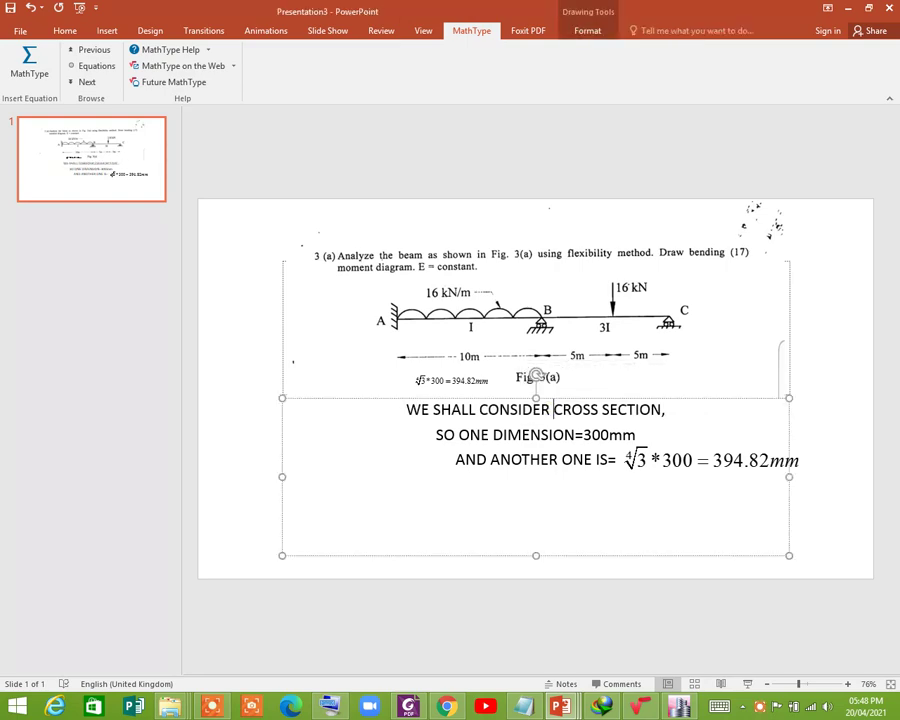
type("SQUARE")
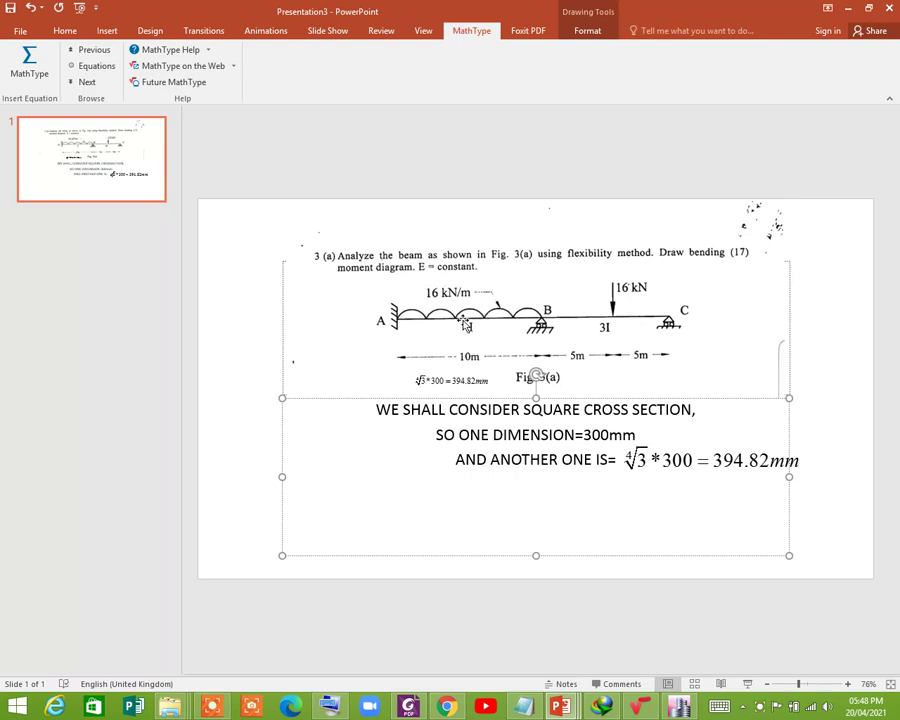
Step: Highlight the 300mm dimension in the note, then minimize PowerPoint
left_click_drag(585, 436, 649, 434)
left_click(650, 430)
left_click(848, 10)
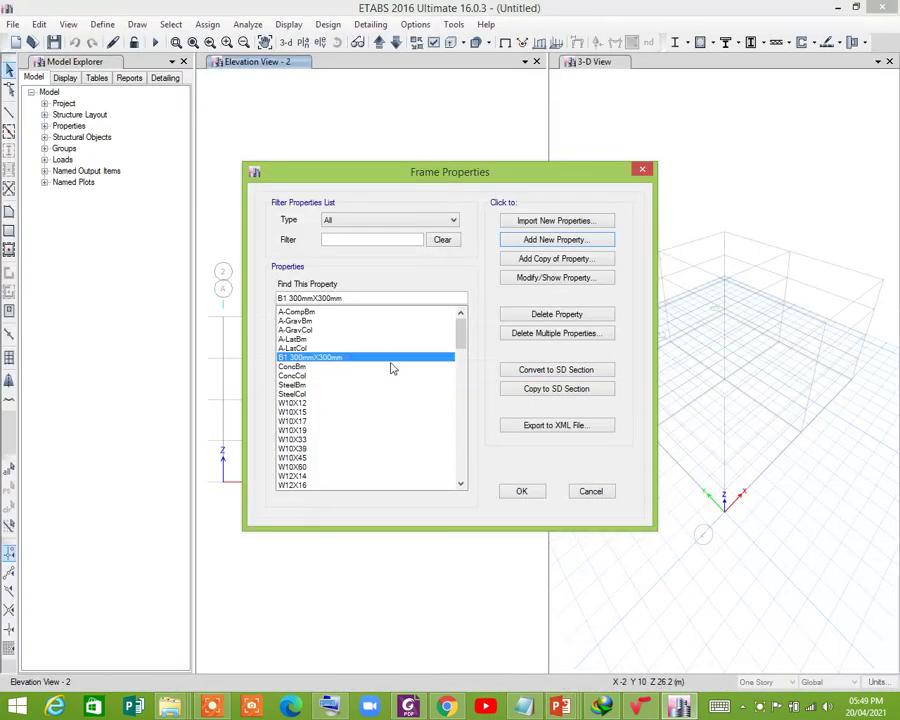
Step: Copy B1 as B2 394.82mmX394.82mm with 394.82 mm depth and width, and close Frame Properties
left_click(535, 259)
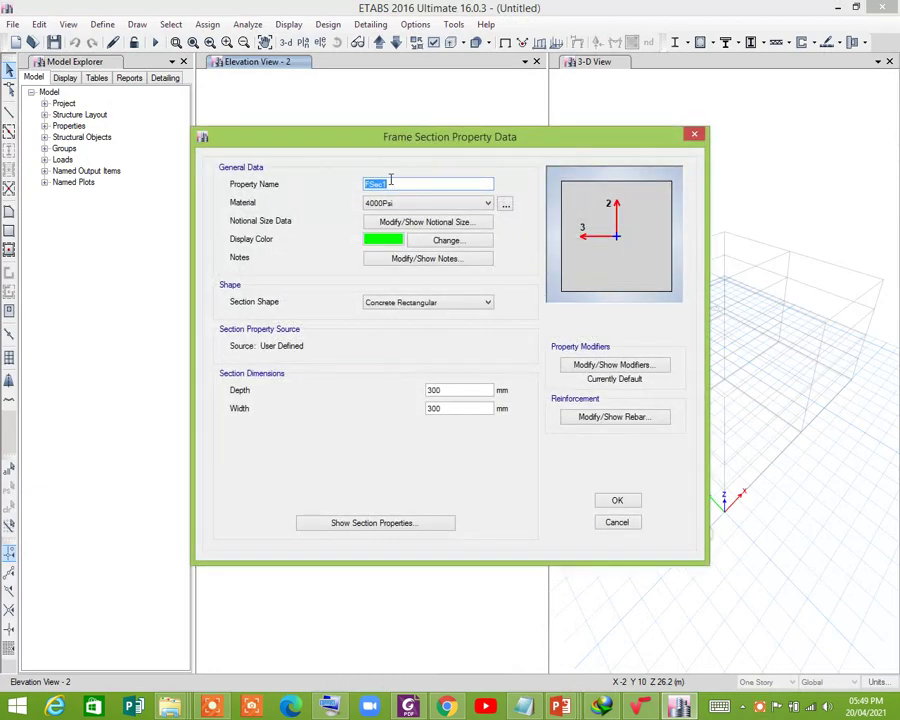
type("b")
double_click(460, 390)
type("394.82")
double_click(448, 408)
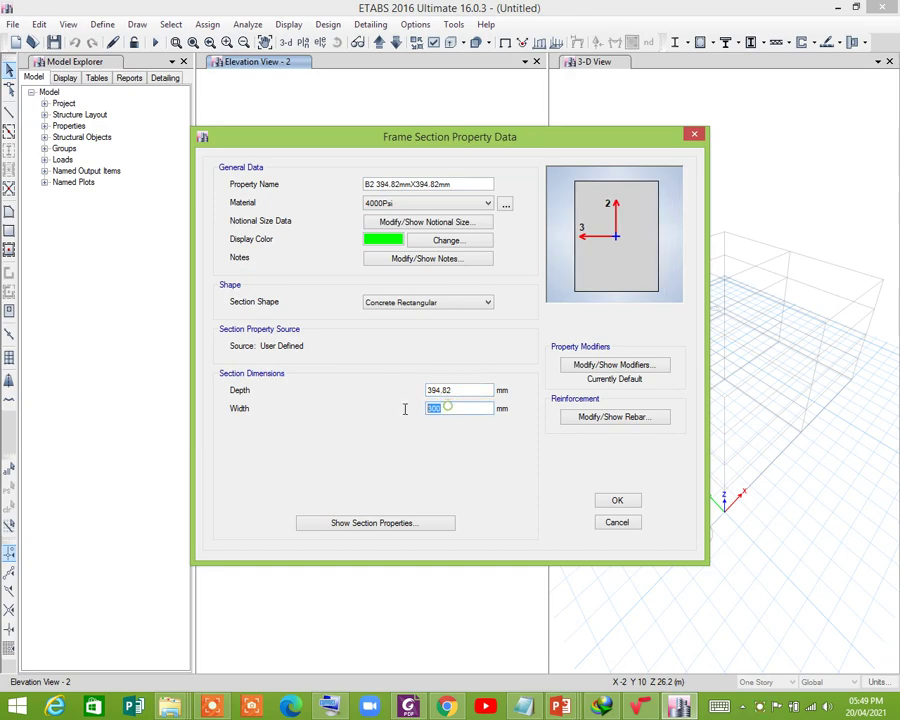
type("394.82")
left_click(612, 502)
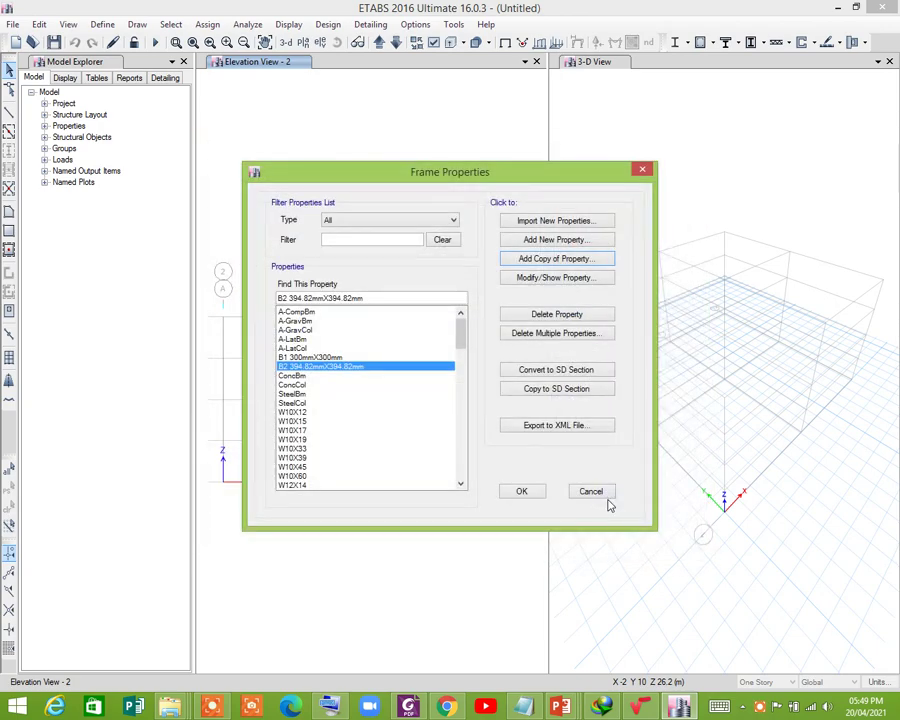
left_click(538, 491)
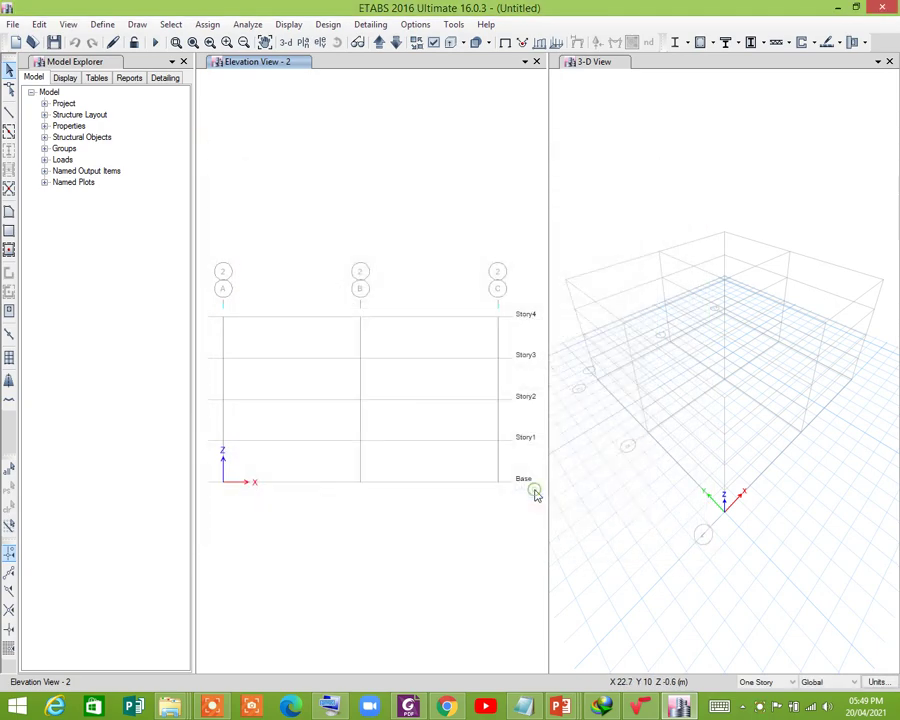
Step: Draw the Story3 beam from grid A to B using section B1 300mmX300mm
left_click(9, 133)
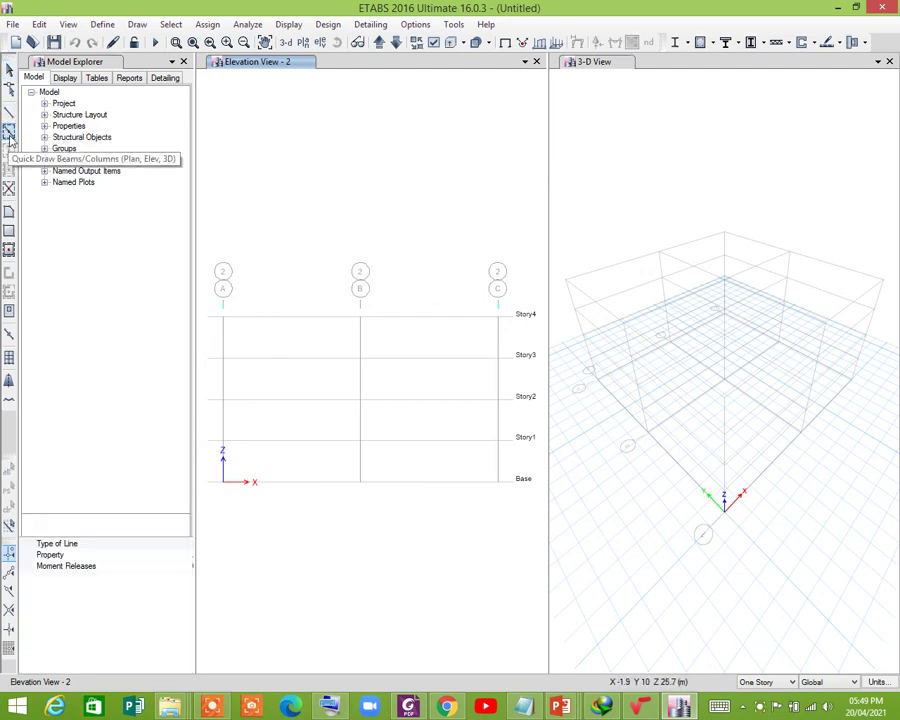
left_click(142, 543)
left_click(185, 549)
left_click(185, 545)
left_click(186, 555)
left_click(186, 556)
scroll(150, 600, "down", 2)
left_click(145, 590)
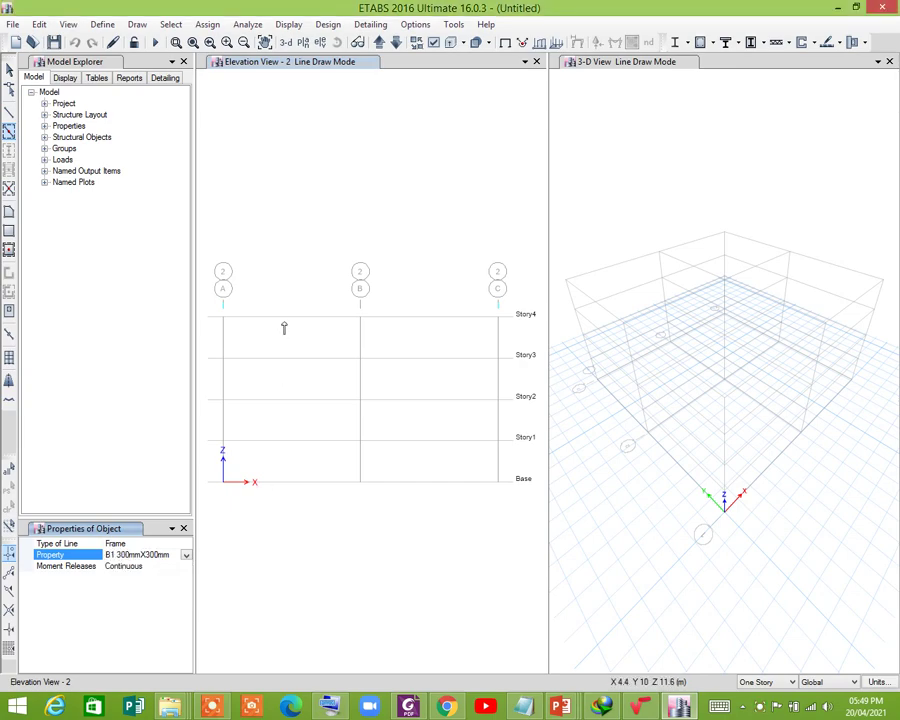
left_click(283, 363)
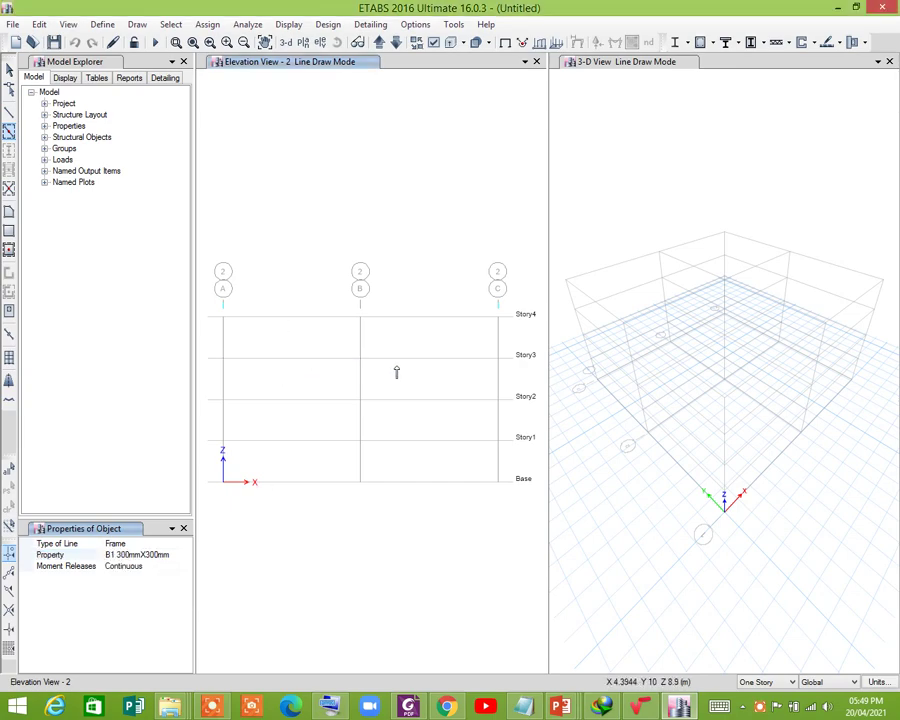
Step: Draw the Story3 beam from B to C with B2 394.82mmX394.82mm, then select joint A
left_click(180, 555)
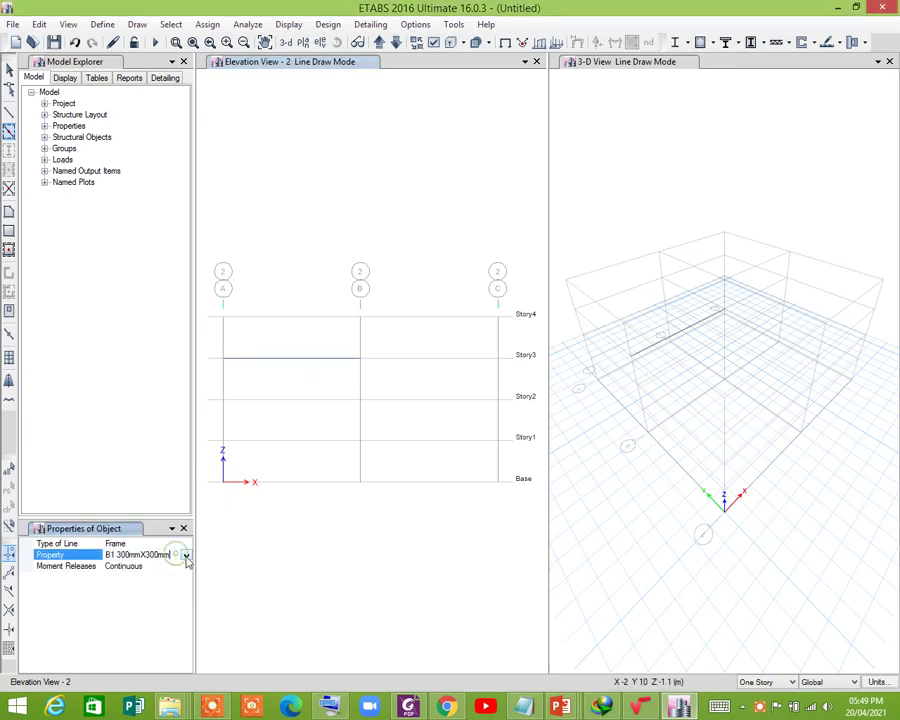
left_click(186, 555)
left_click(145, 623)
left_click(397, 364)
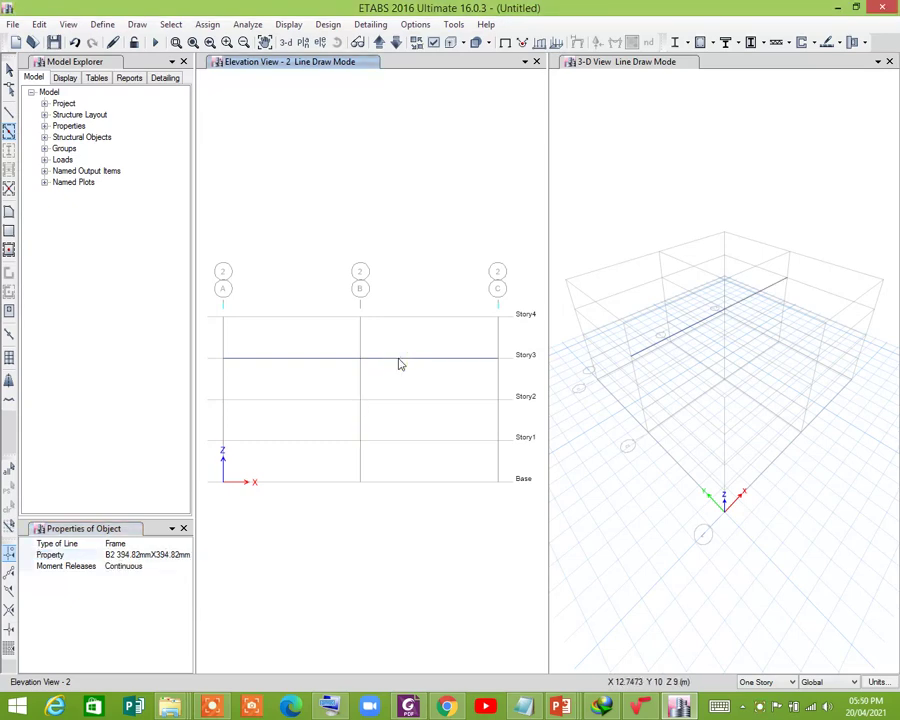
key("Escape")
left_click(224, 360)
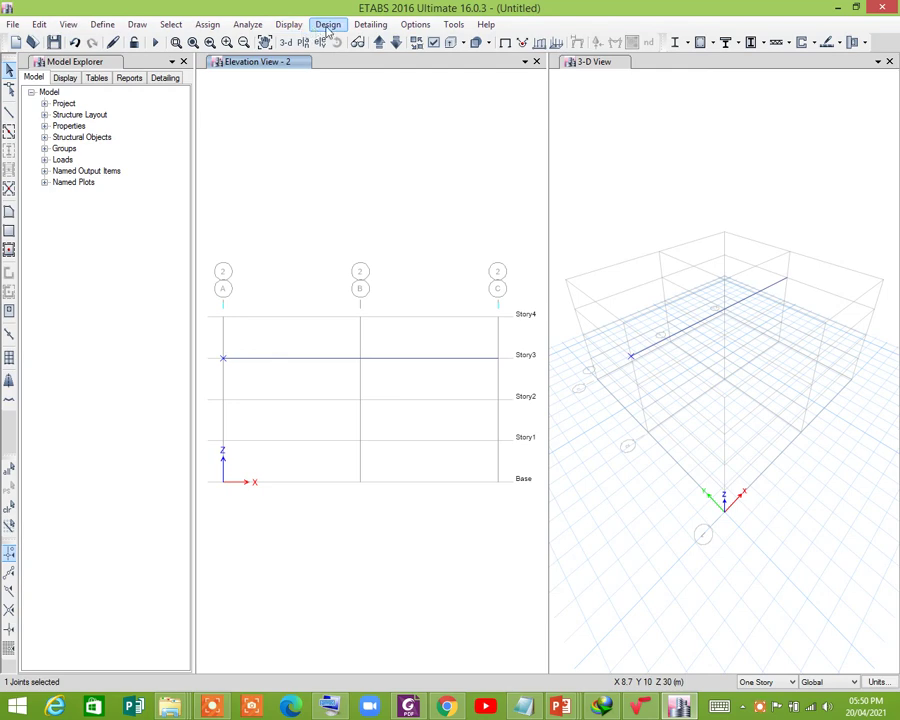
Step: Fully fix the Story3 joint at grid A, then select the joints at grids B and C
left_click(207, 25)
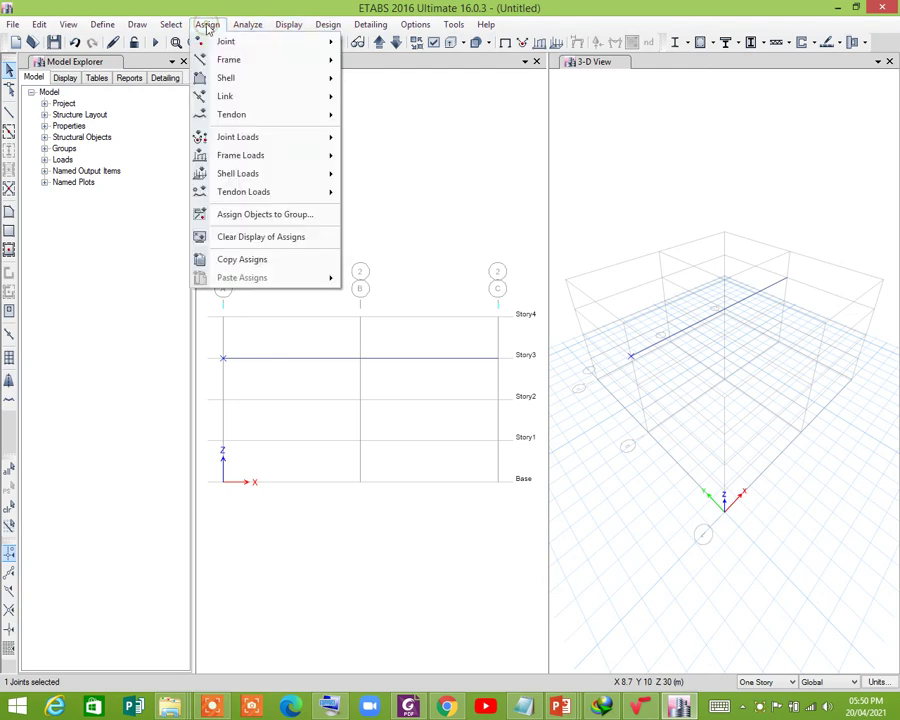
mouse_move(214, 46)
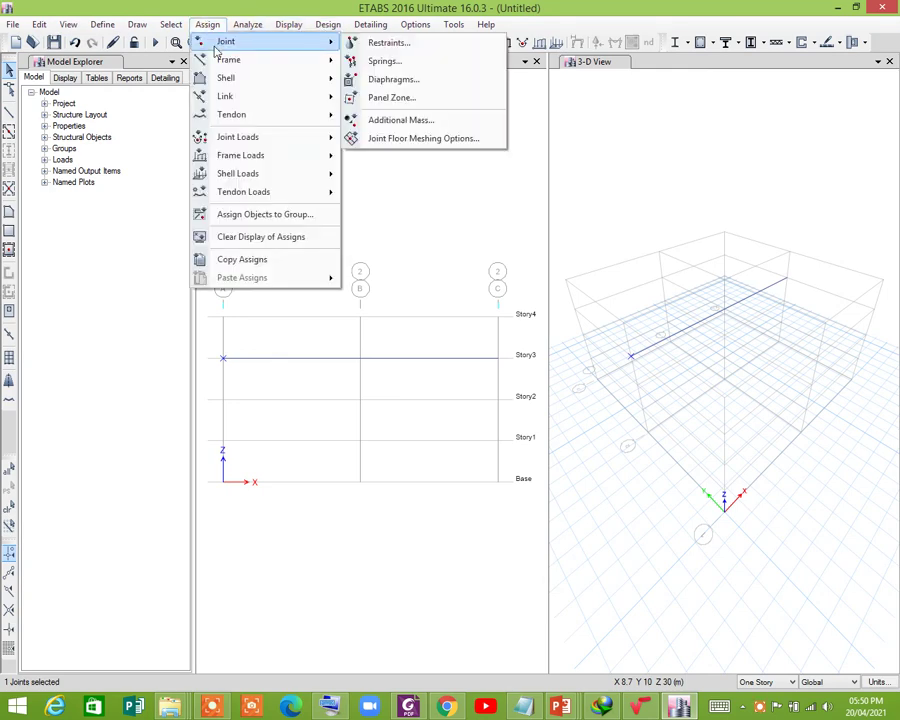
left_click(406, 44)
left_click(403, 401)
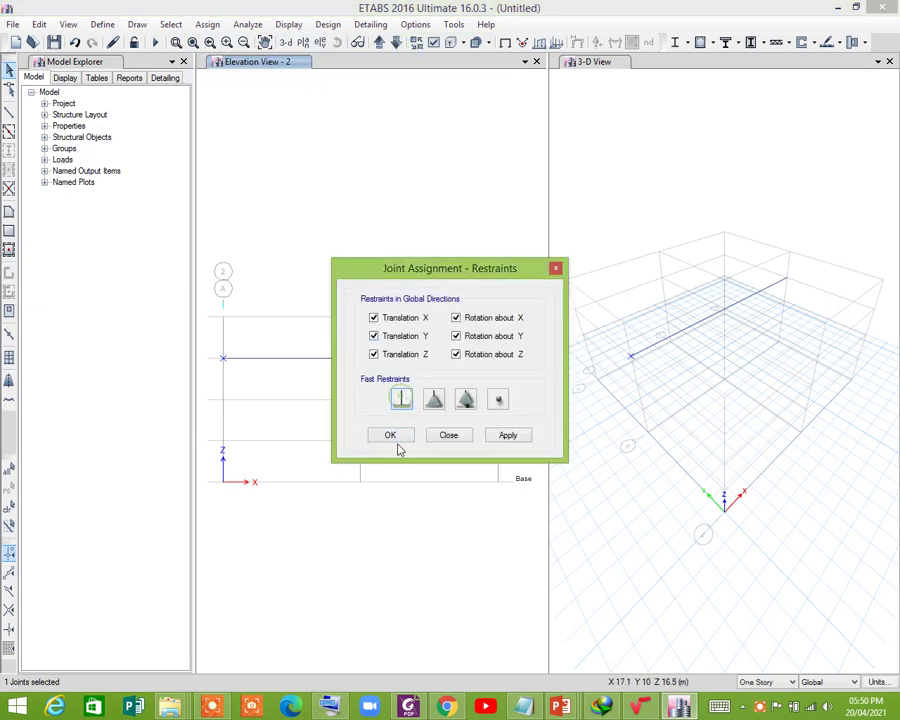
left_click(390, 435)
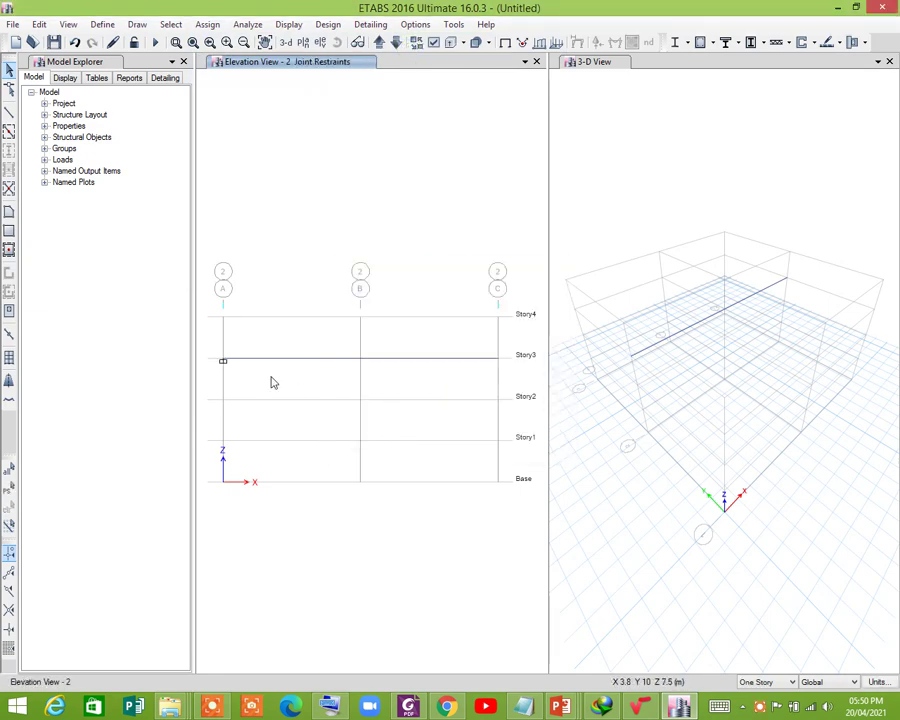
left_click(361, 360)
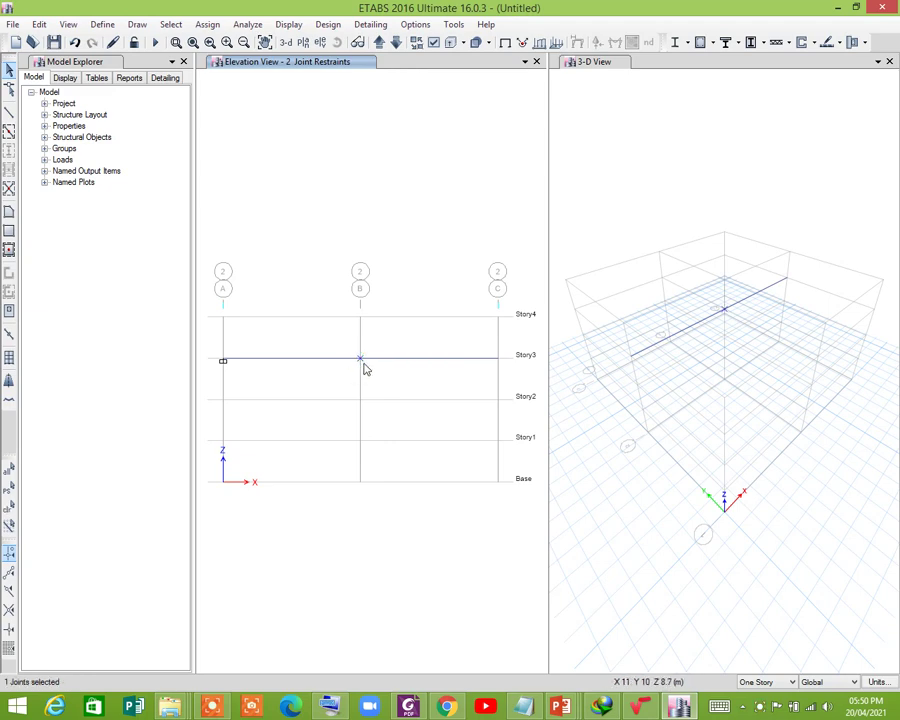
left_click(497, 359)
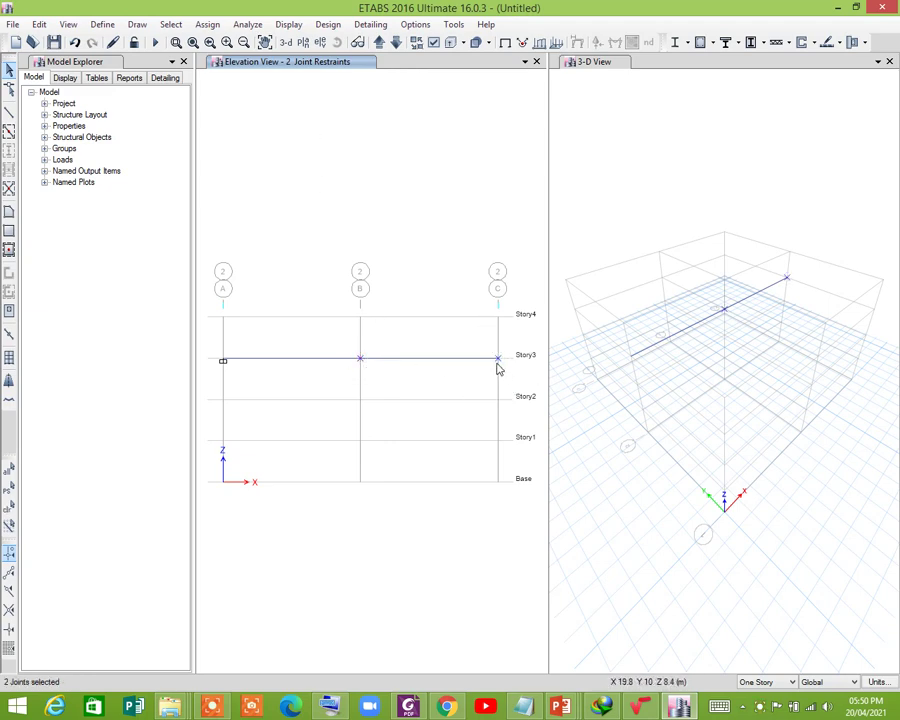
Step: Restrain only Z translation at the Story3 joints on grids B and C, making them rollers
left_click(207, 24)
mouse_move(207, 43)
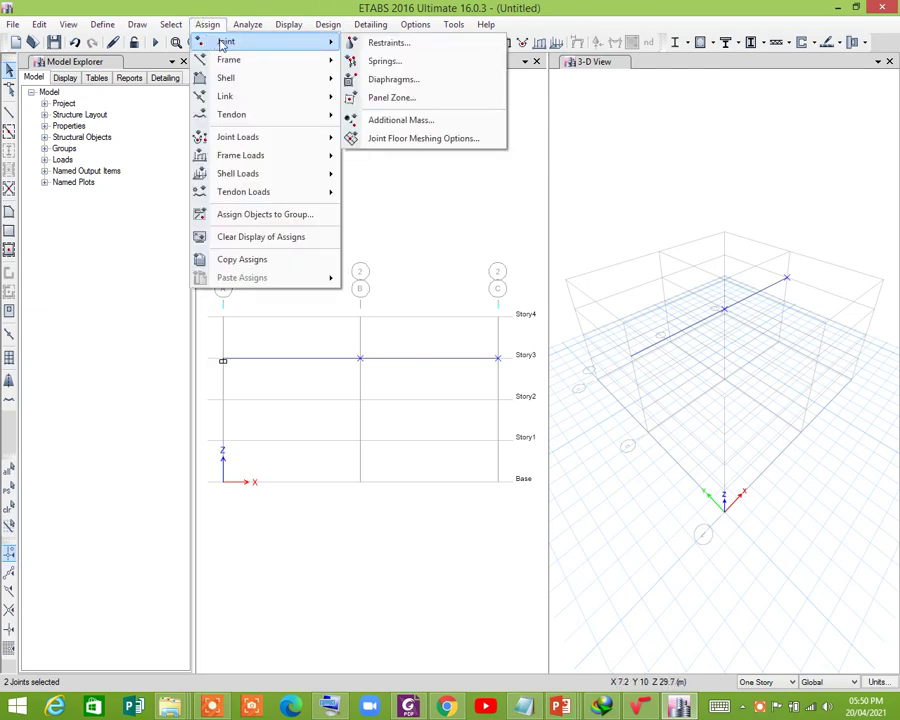
left_click(380, 45)
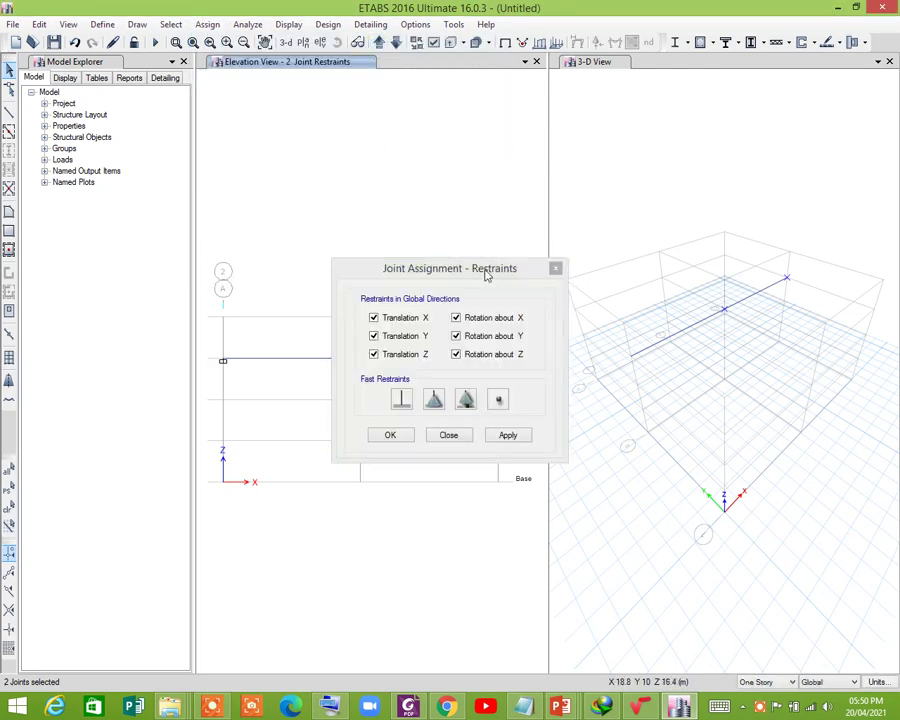
left_click_drag(474, 266, 681, 265)
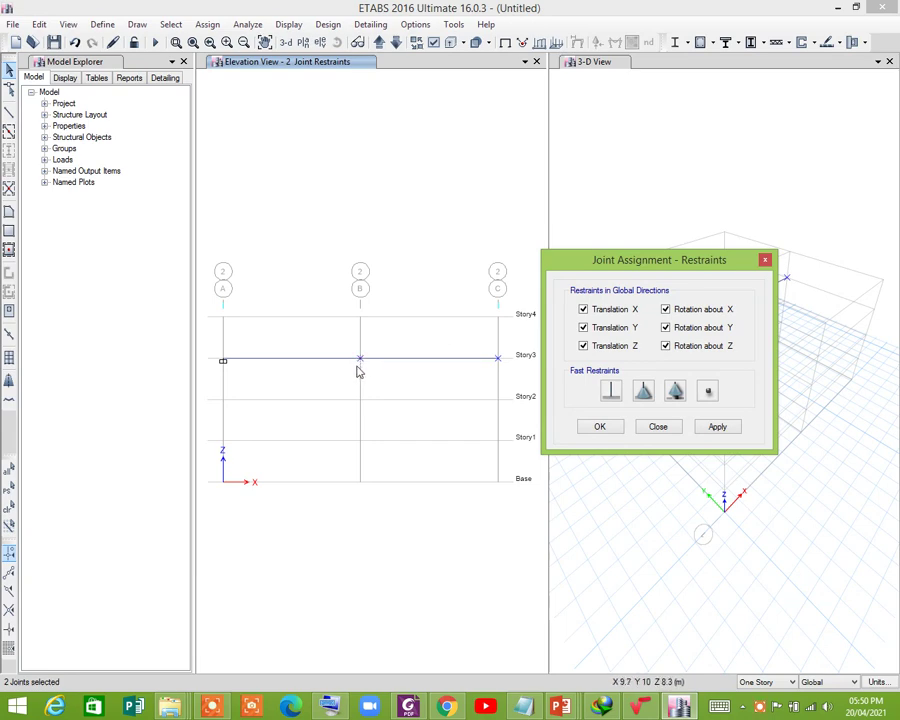
left_click(585, 328)
left_click(583, 309)
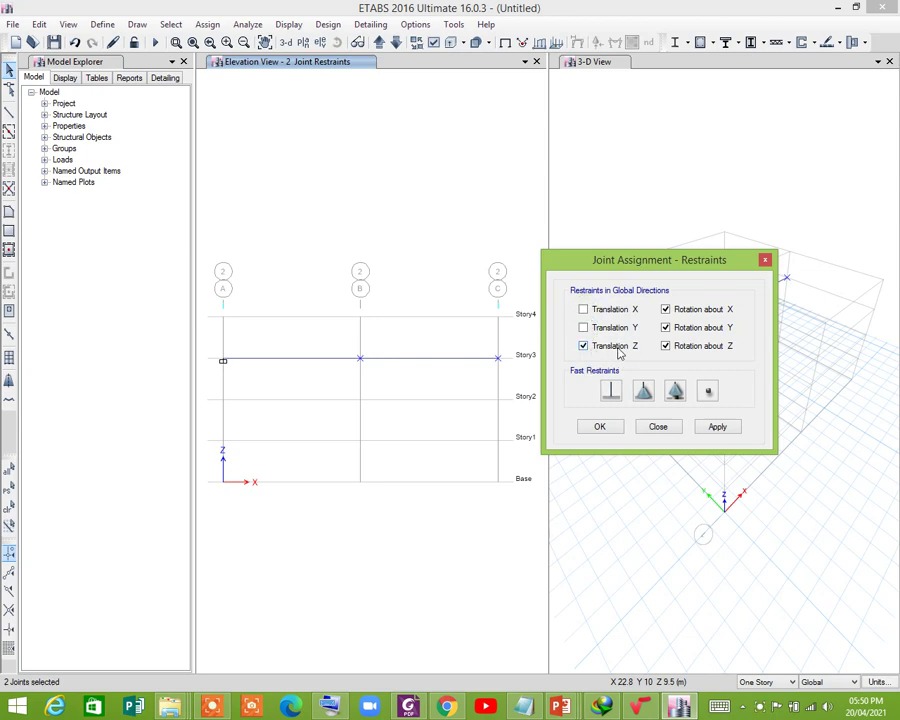
left_click(665, 346)
left_click(665, 327)
left_click(665, 309)
left_click(718, 428)
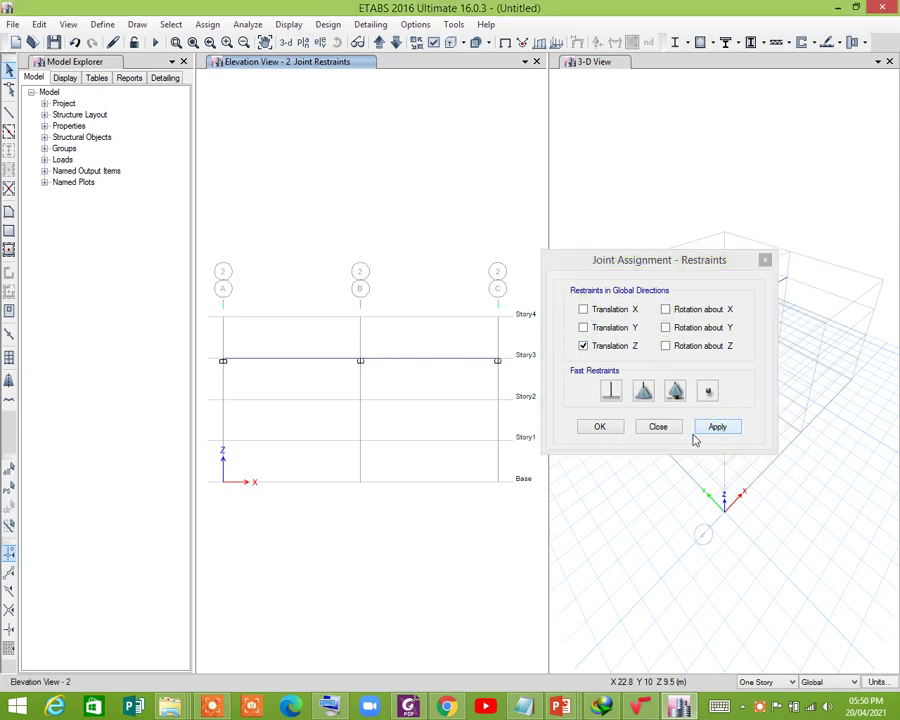
left_click(658, 427)
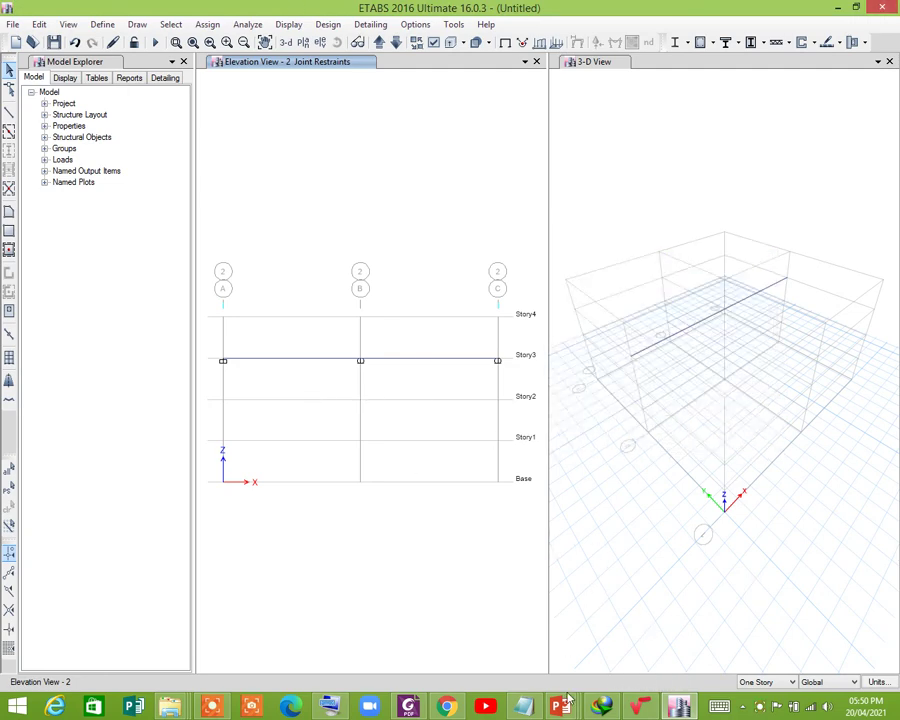
mouse_move(566, 705)
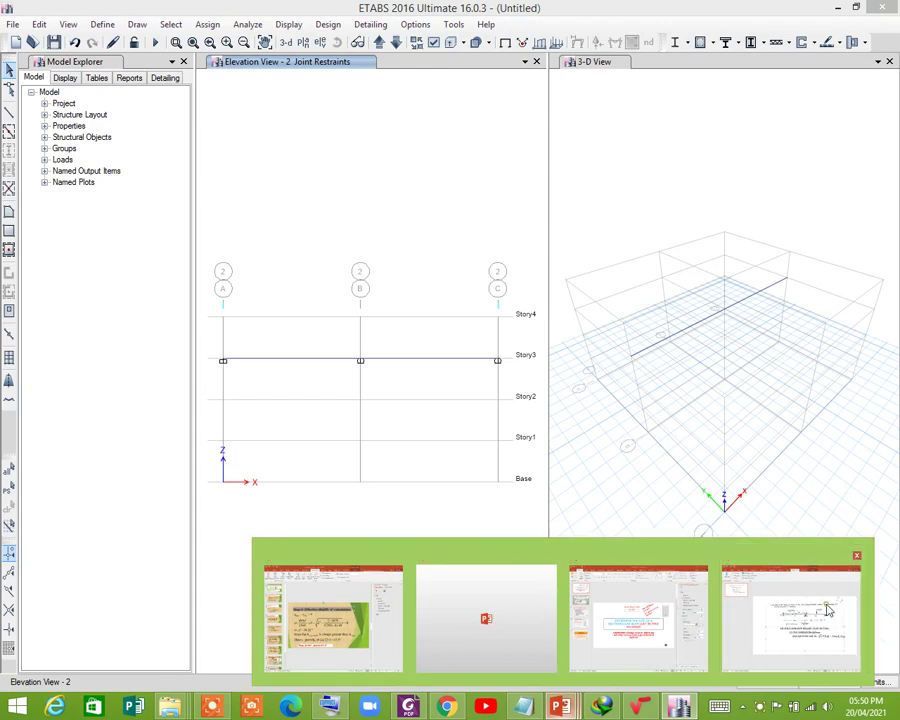
left_click(824, 604)
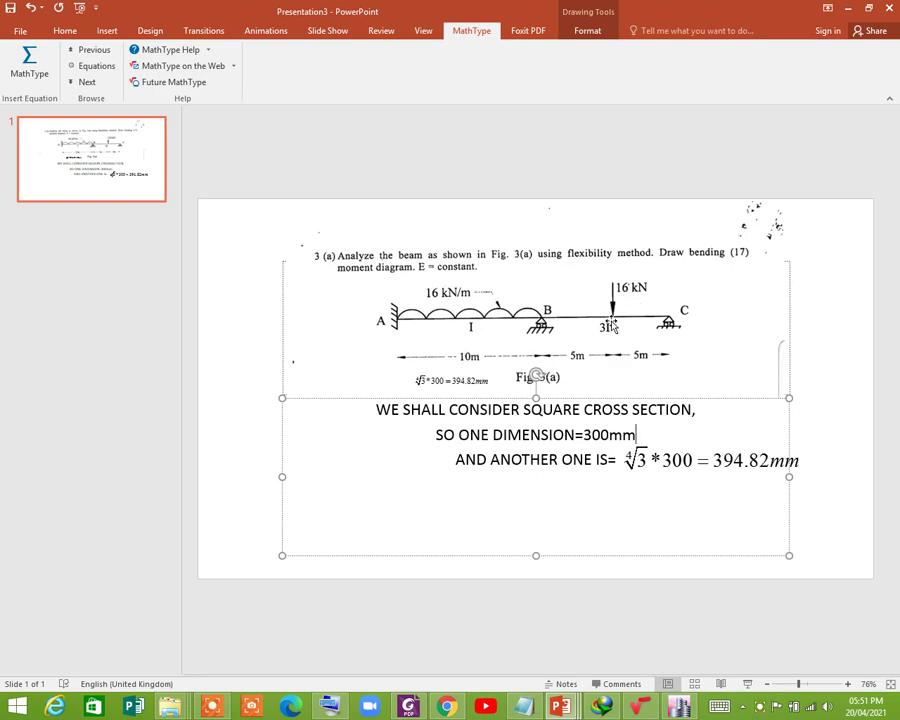
Step: Select the Story3 beam between grids A and B and open its distributed frame load settings
left_click(849, 8)
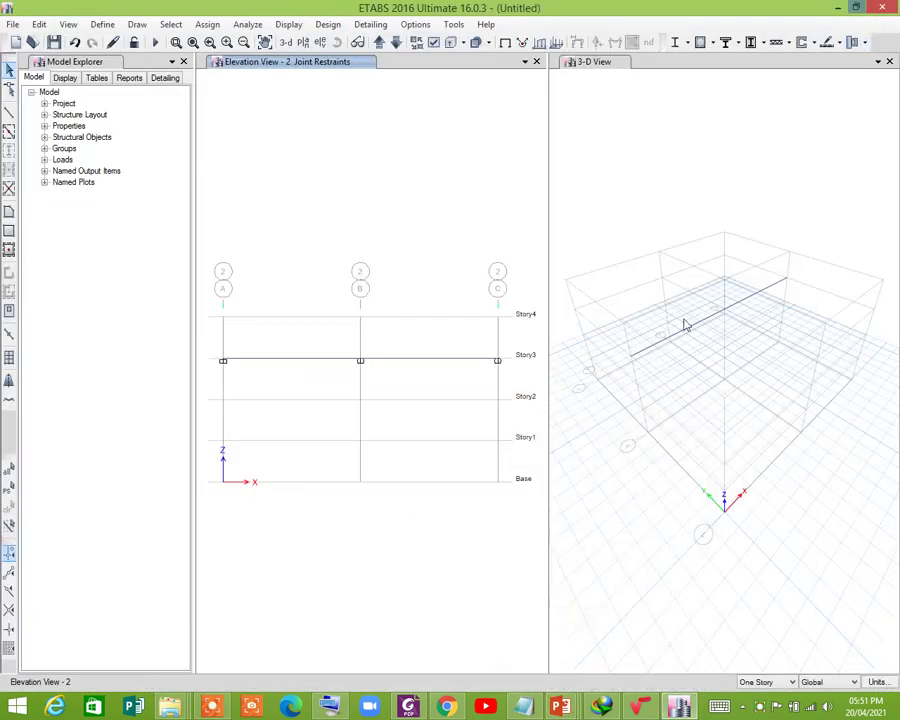
left_click(286, 361)
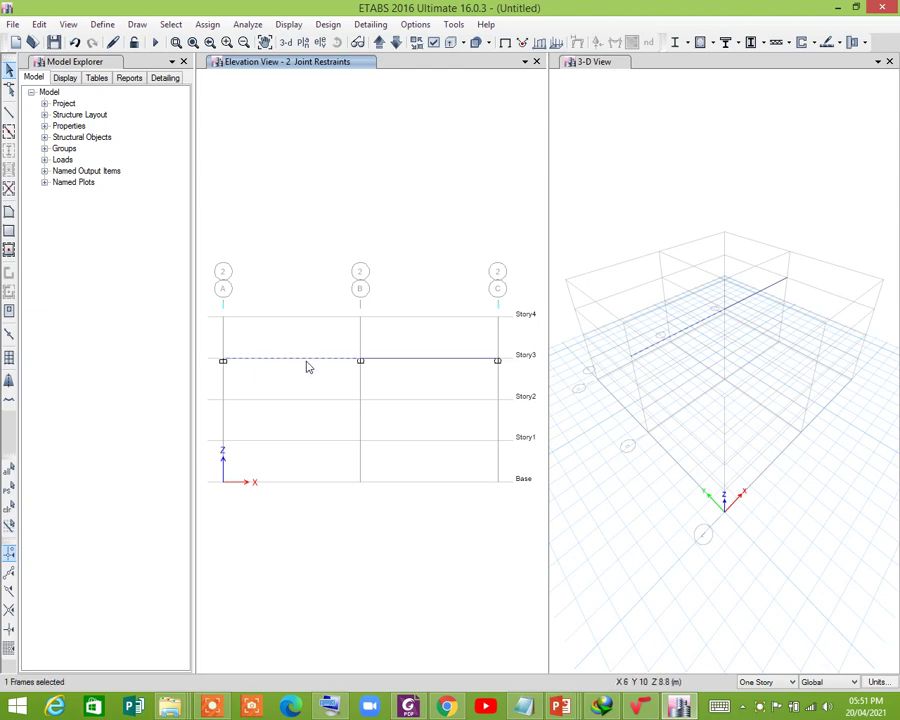
left_click(205, 25)
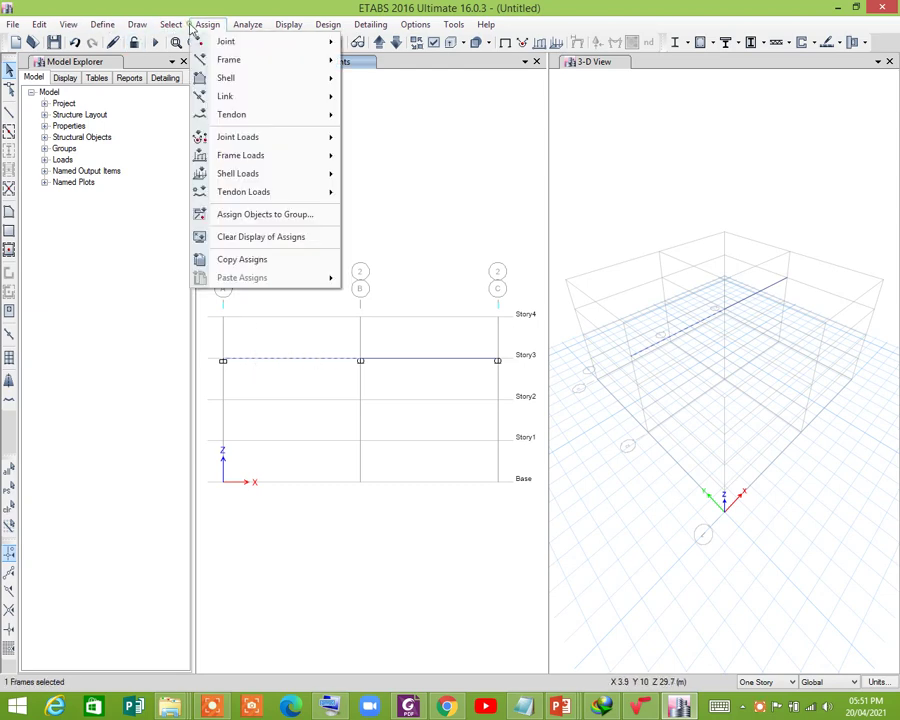
mouse_move(241, 156)
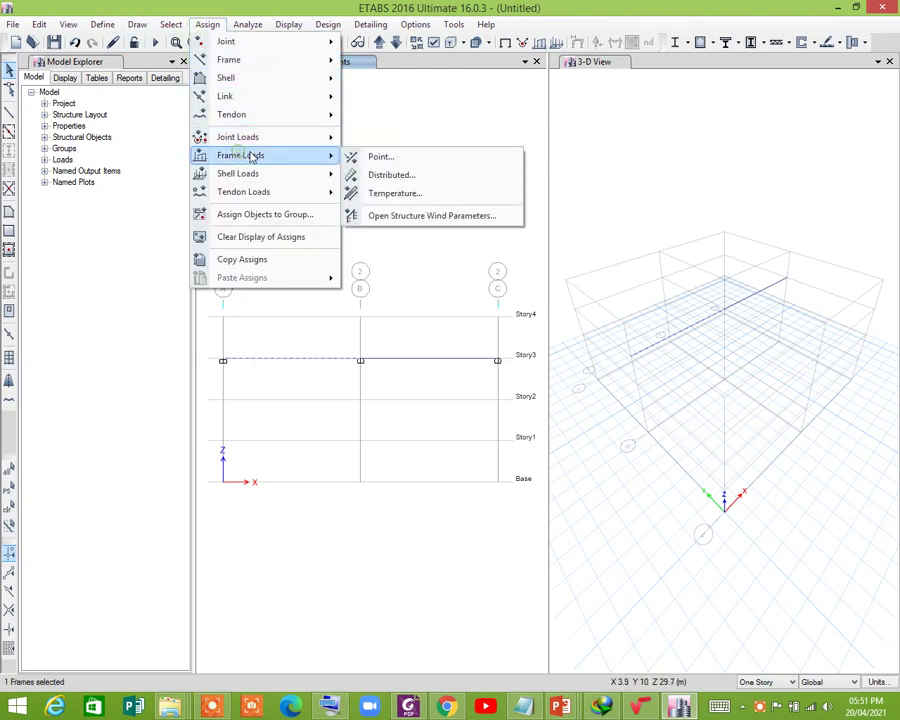
left_click(392, 175)
left_click_drag(441, 237, 643, 171)
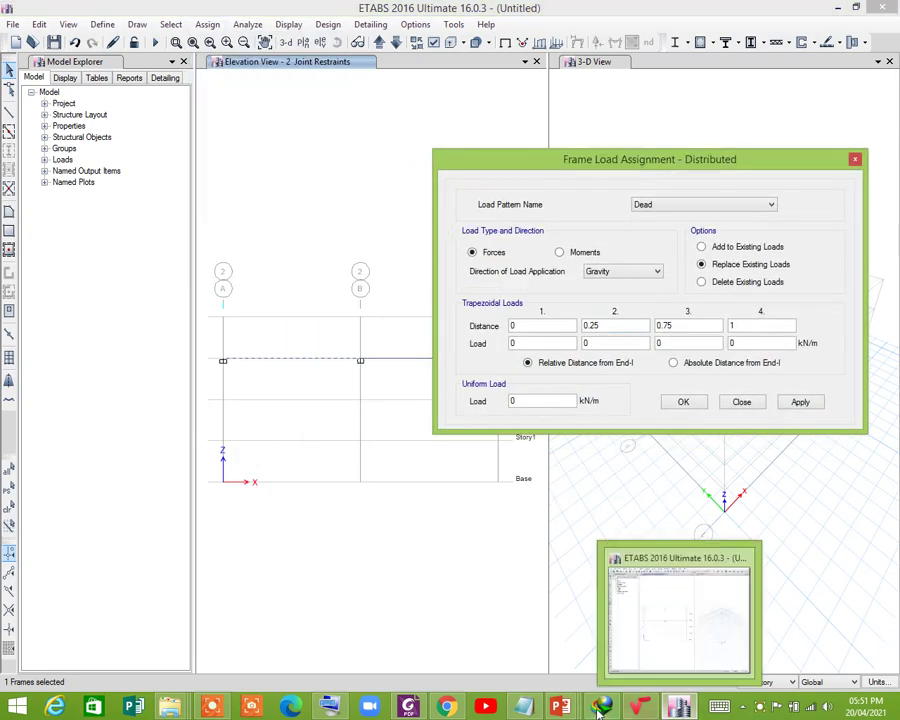
Step: Apply a 16 kN/m uniform gravity load in the Live pattern to the left span
mouse_move(576, 714)
left_click(798, 615)
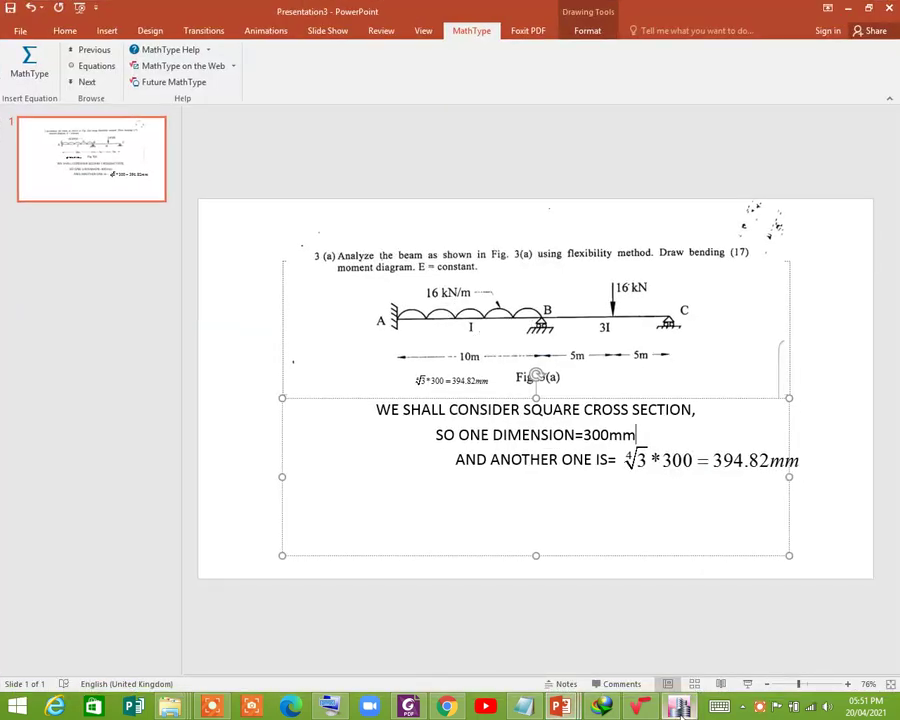
key("alt+Tab")
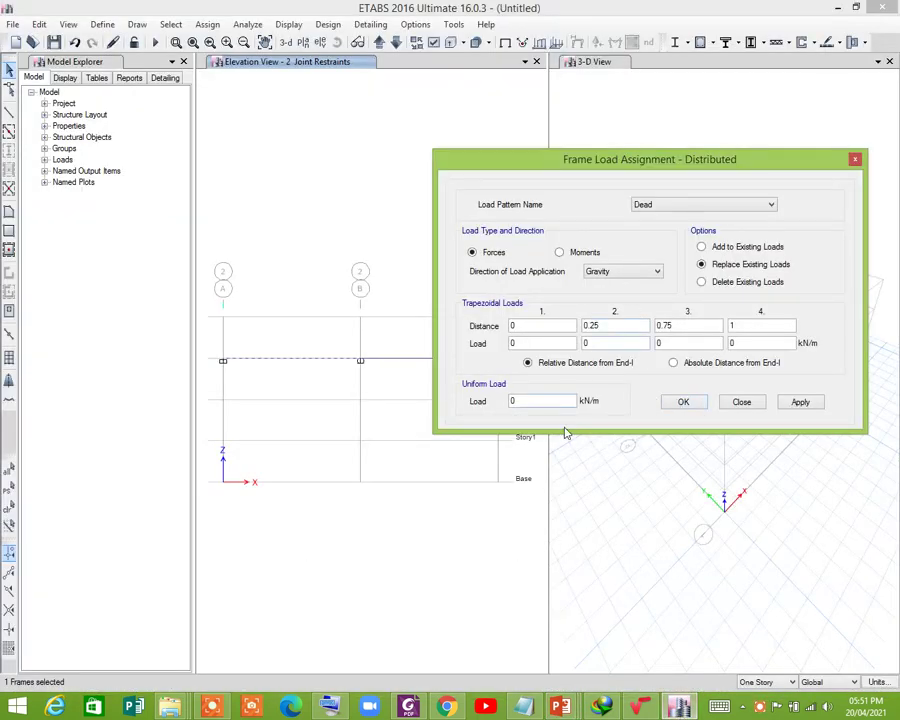
double_click(498, 398)
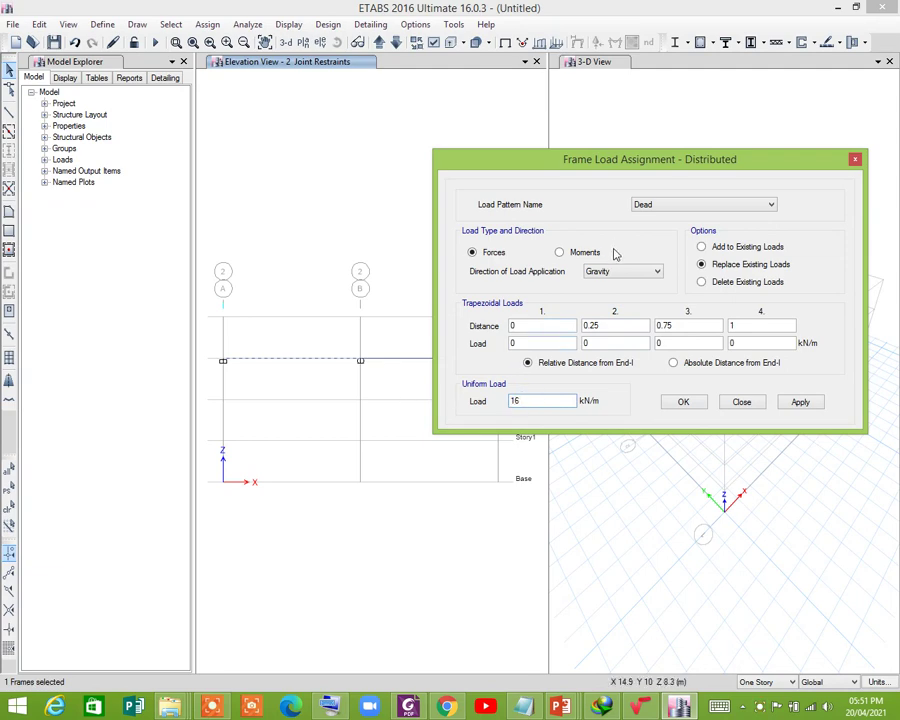
left_click(619, 269)
left_click(619, 273)
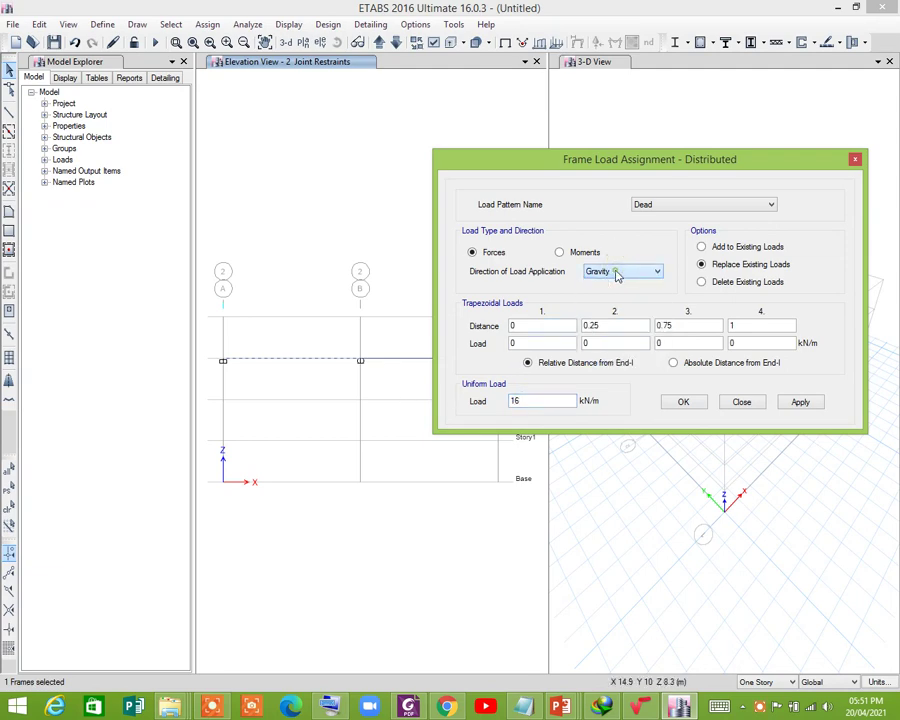
left_click(660, 205)
left_click(643, 224)
left_click(800, 401)
Step: Reselect the left-span beam and begin editing the trapezoidal distance values
left_click_drag(564, 166, 612, 77)
left_click(419, 362)
left_click_drag(655, 236, 584, 234)
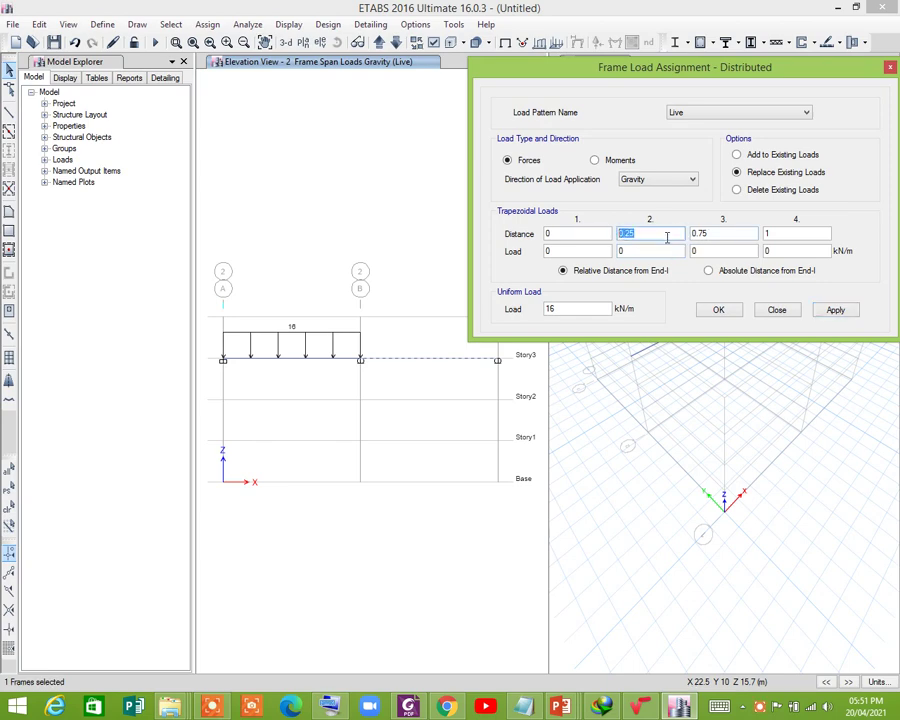
Step: Reset the trapezoidal distances and loads to 0, then close the distributed load dialog
type("0")
left_click(655, 250)
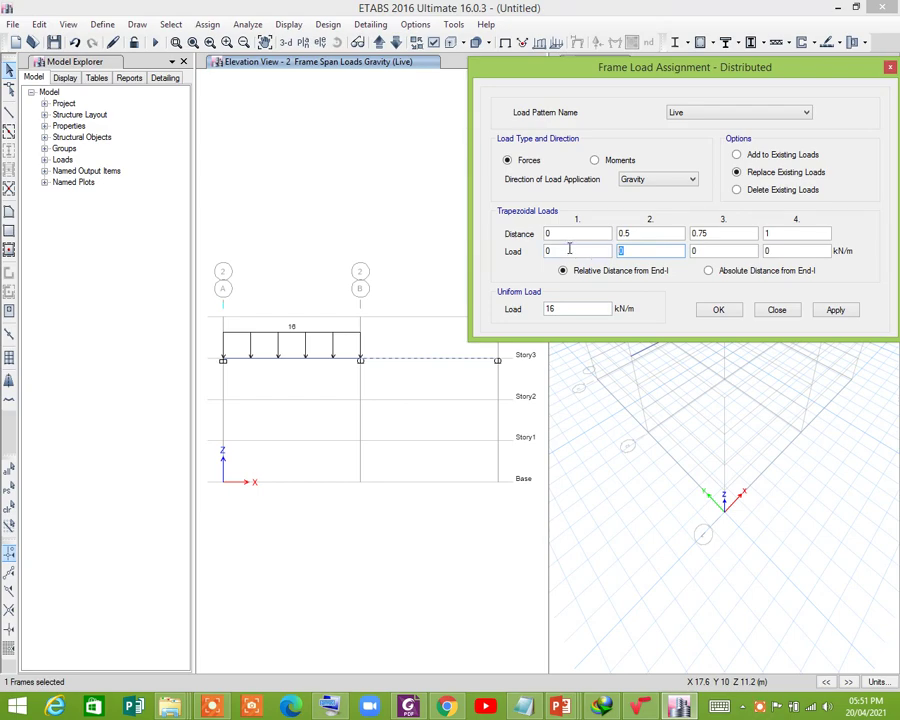
double_click(703, 233)
type("0")
double_click(805, 234)
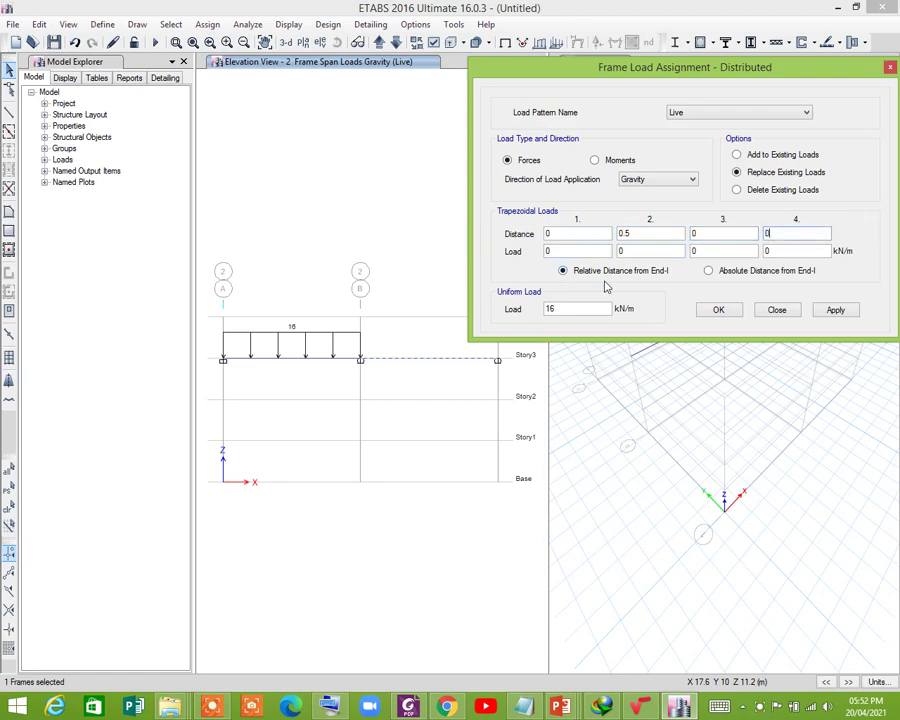
double_click(648, 252)
double_click(575, 308)
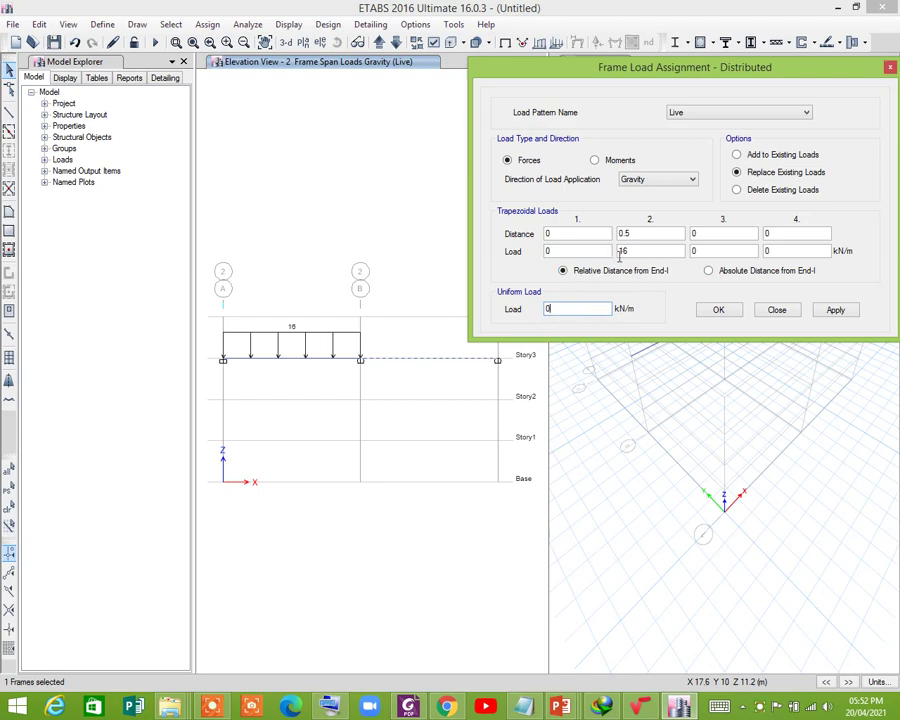
left_click_drag(642, 252, 610, 251)
left_click_drag(662, 70, 552, 74)
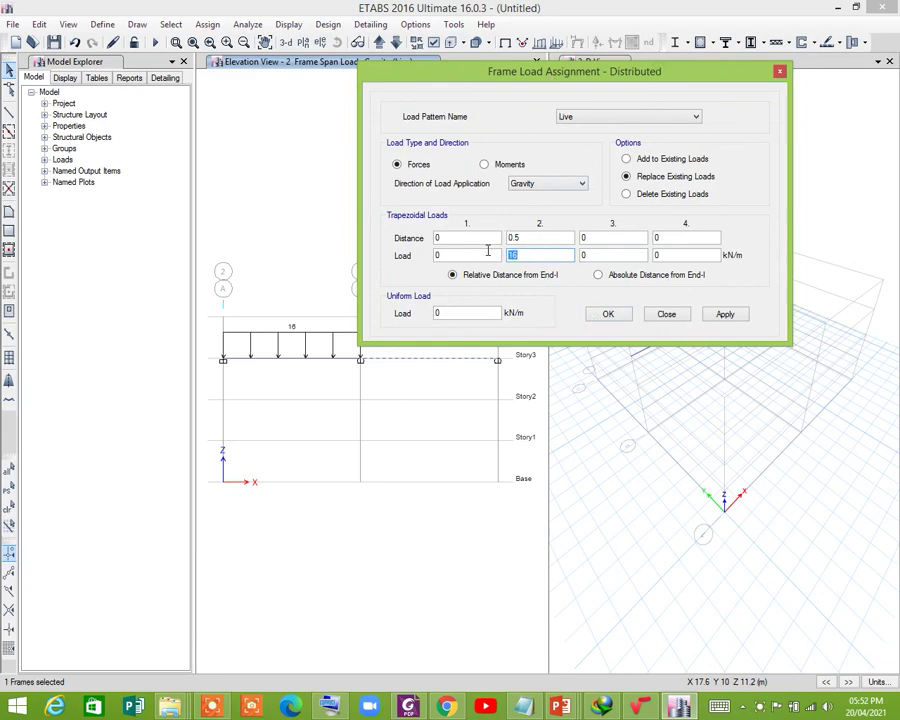
left_click(667, 315)
Step: Open the point frame load settings and choose the Live load pattern
left_click(209, 26)
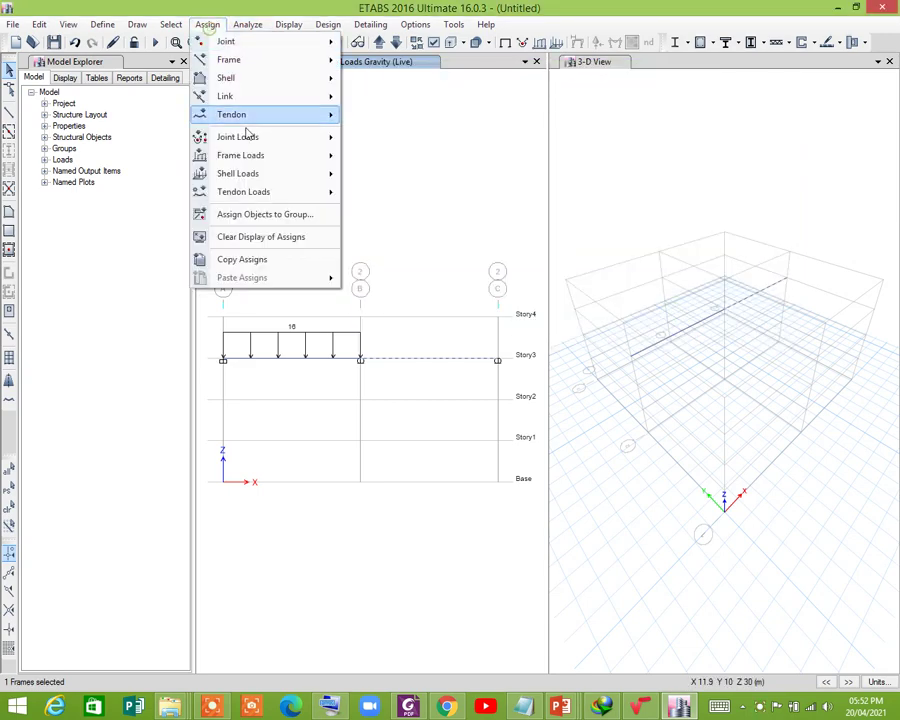
mouse_move(300, 153)
left_click(371, 157)
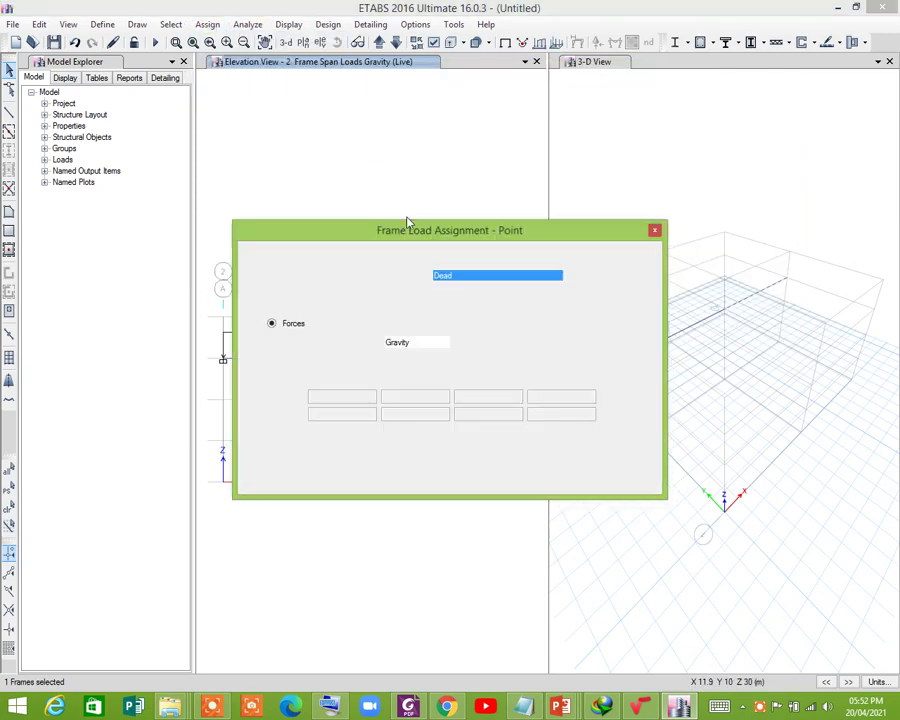
left_click_drag(412, 236, 703, 126)
left_click(750, 171)
left_click(737, 192)
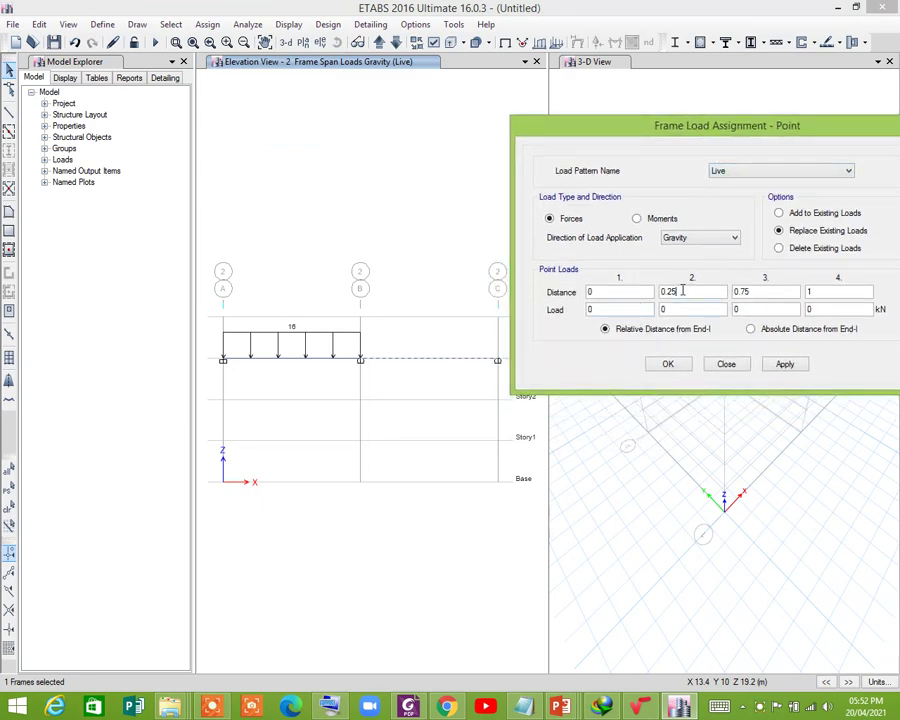
Step: Set a 16 kN point load at relative distance 0.5, clear other points, and apply it
double_click(668, 291)
type("0")
left_click(778, 294)
double_click(778, 294)
type("0")
double_click(810, 292)
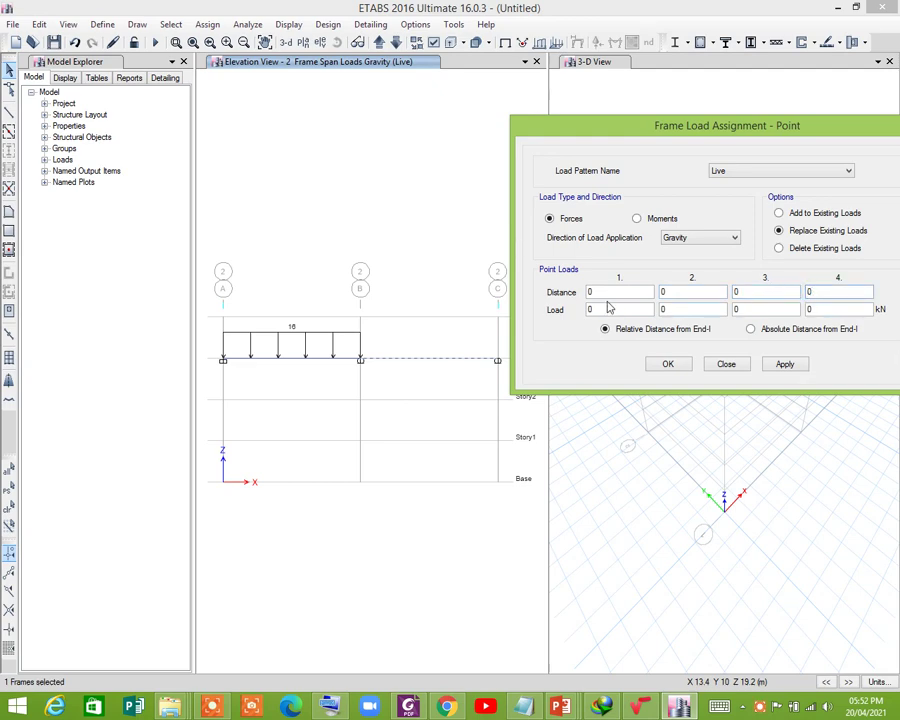
double_click(602, 291)
double_click(605, 309)
left_click_drag(664, 130, 539, 96)
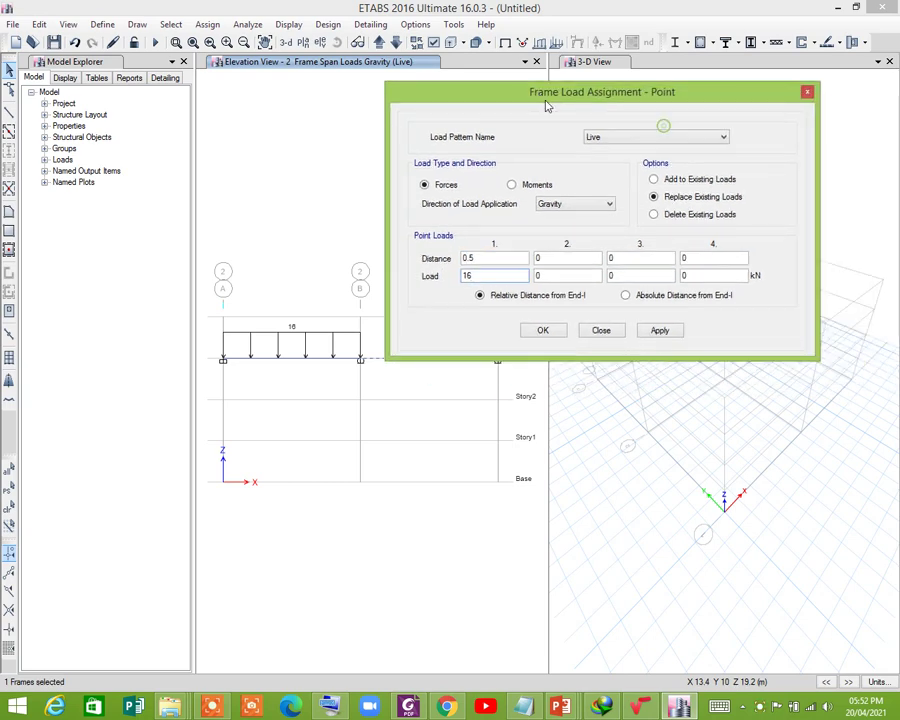
left_click(652, 330)
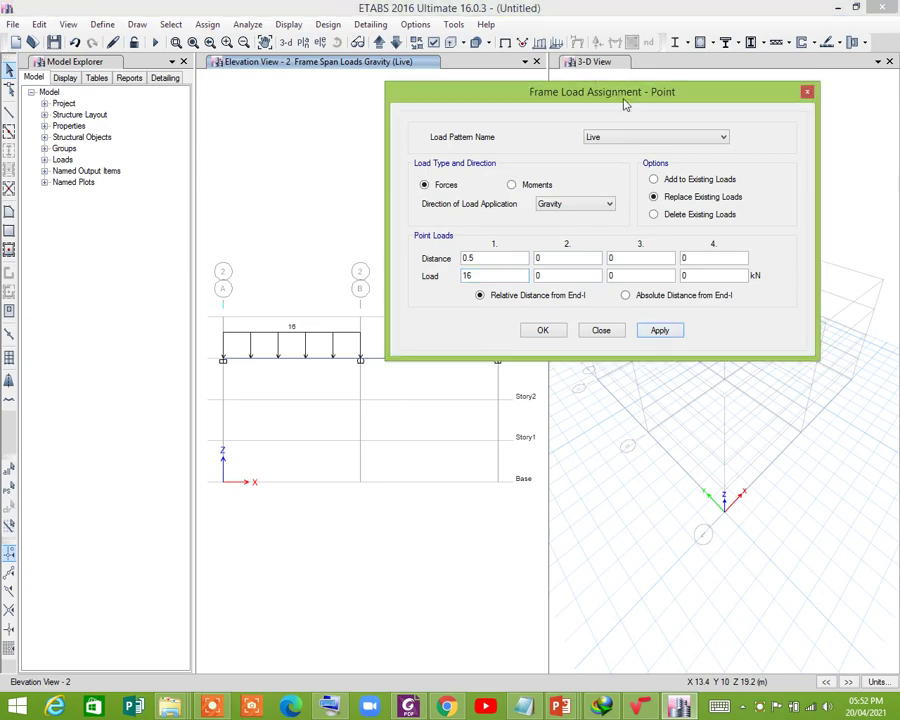
left_click_drag(604, 91, 718, 186)
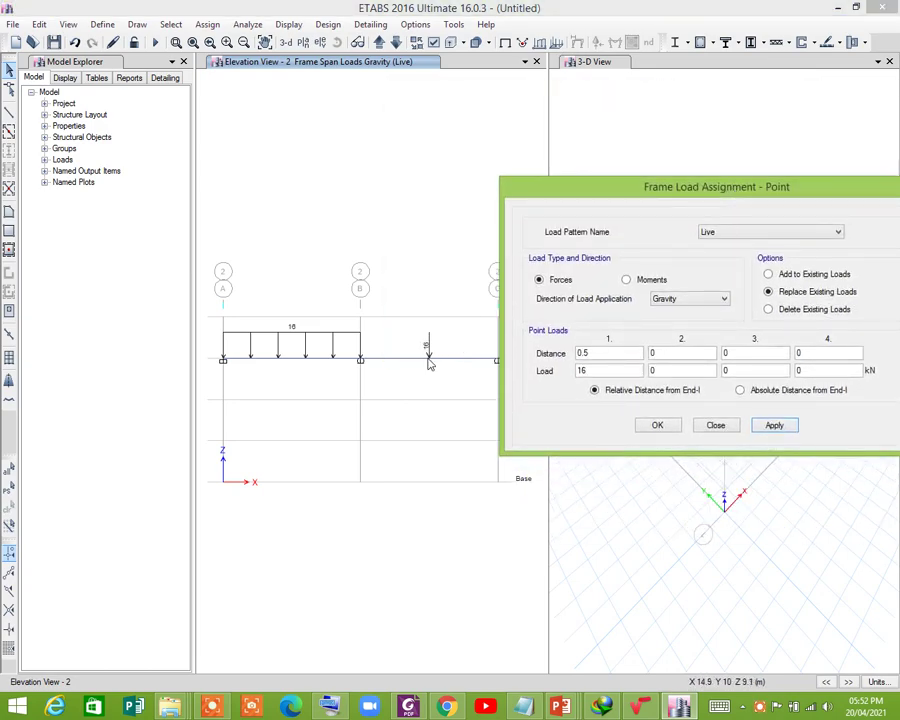
left_click(716, 425)
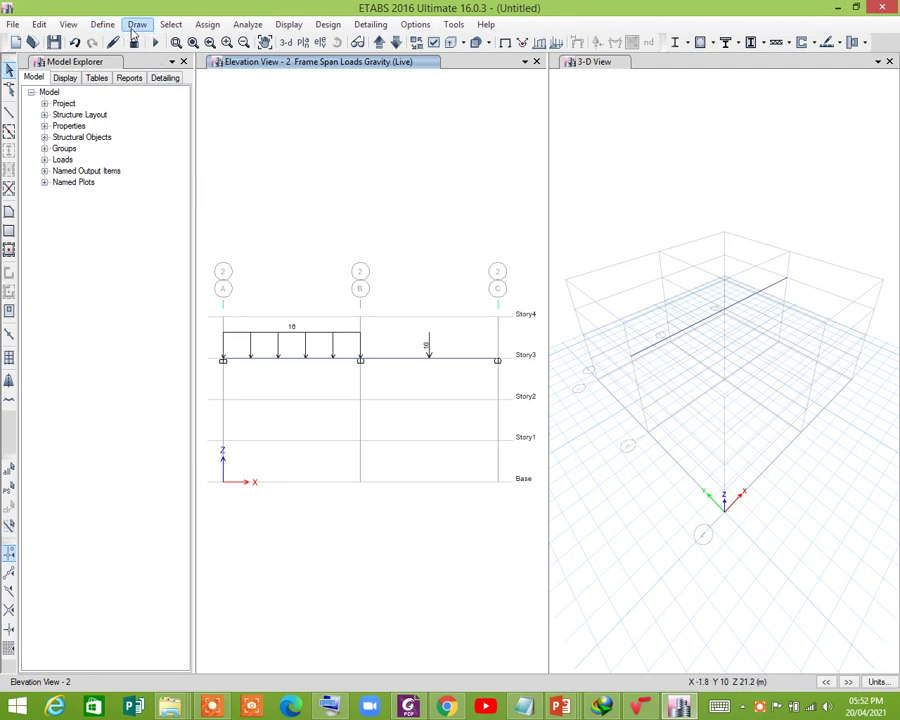
Step: Run the analysis, saving the model under the file name 'BEAM ANALYSIS'
left_click(247, 24)
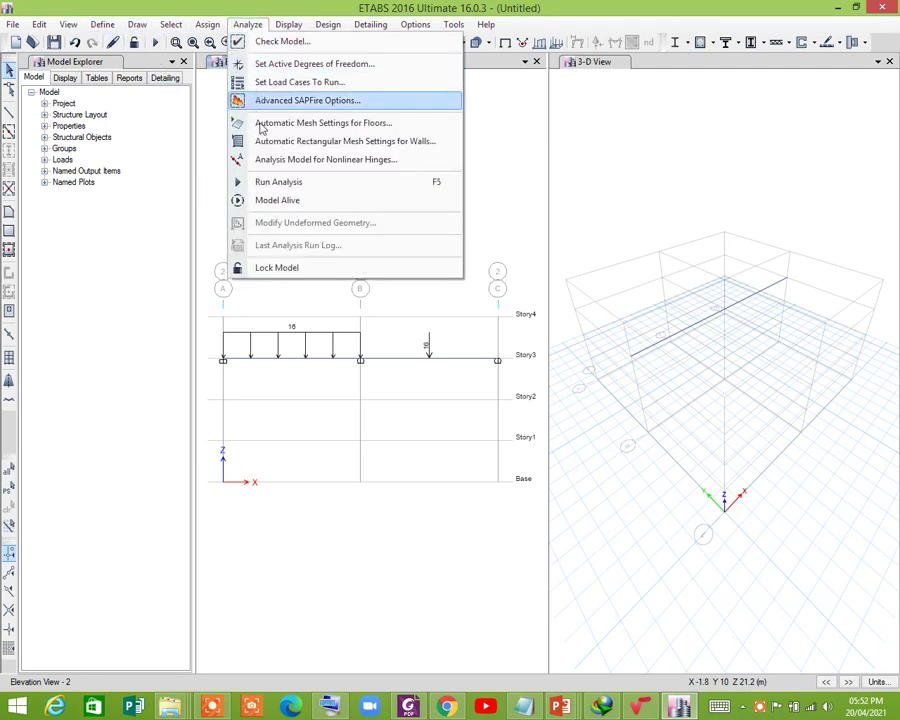
left_click(265, 182)
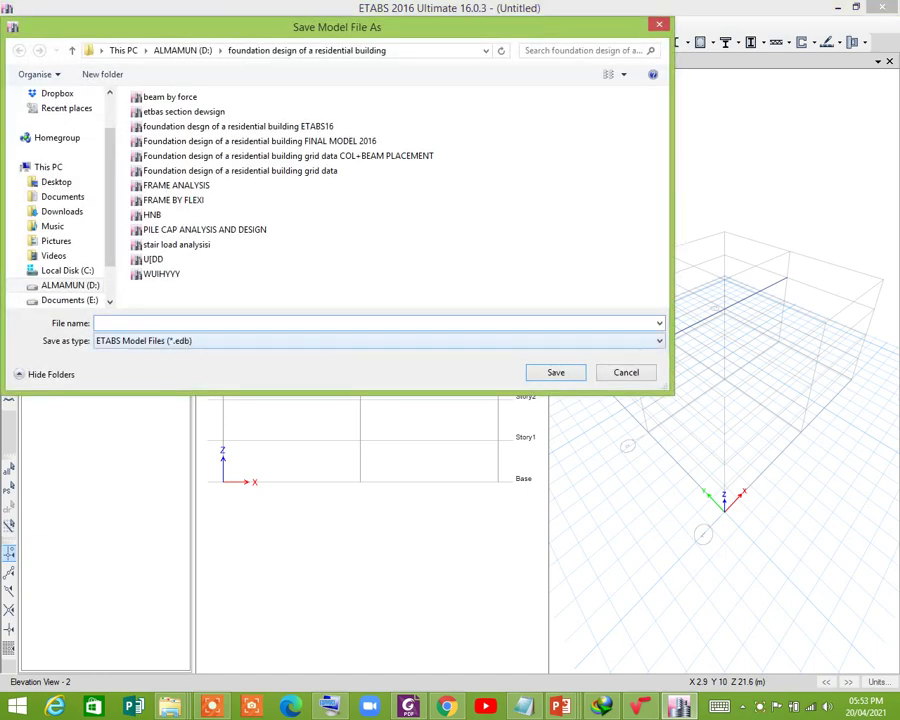
type("FR")
key("Escape")
key("BackSpace")
key("BackSpace")
key("BackSpace")
key("BackSpace")
type("BR")
key("BackSpace")
type("EAM ANALYSIS")
left_click(548, 377)
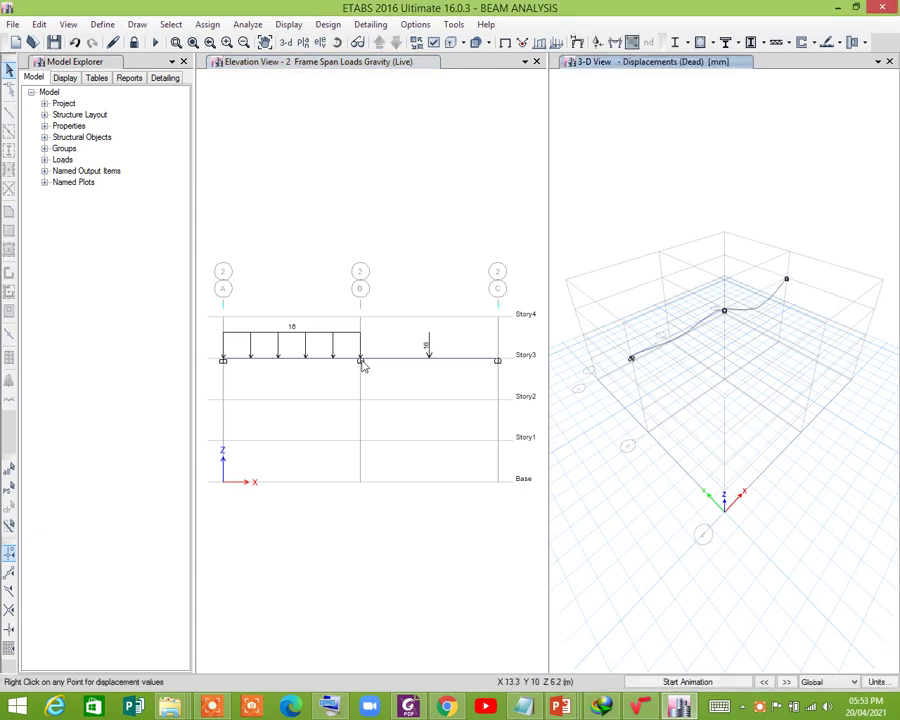
Step: Plot Live-case Fz support reactions on the grid 2 elevation (84.77 kN at grid A)
left_click(318, 68)
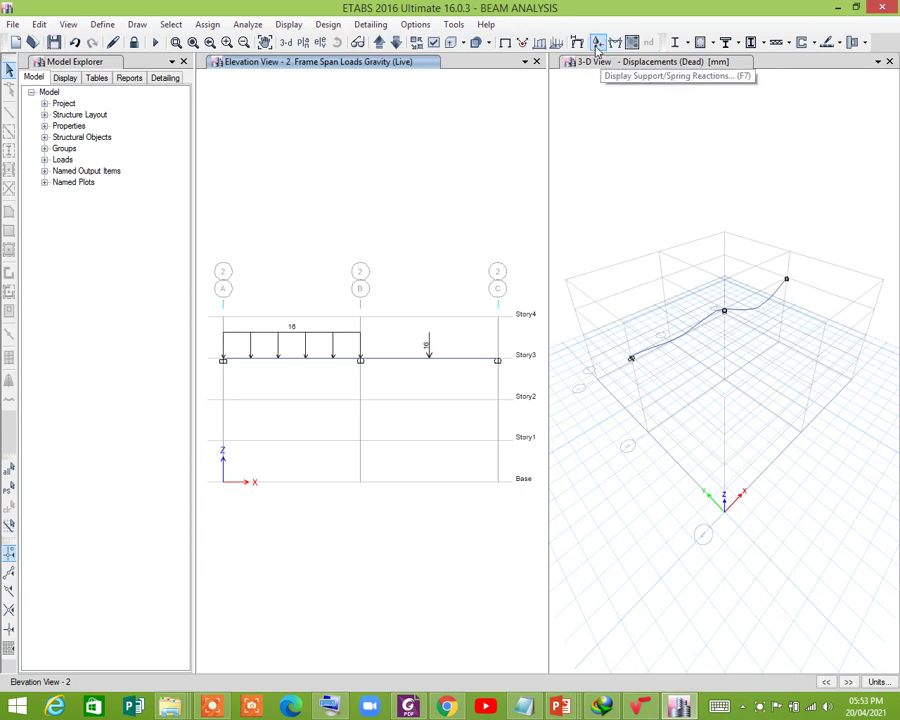
left_click(597, 44)
left_click_drag(444, 231, 660, 217)
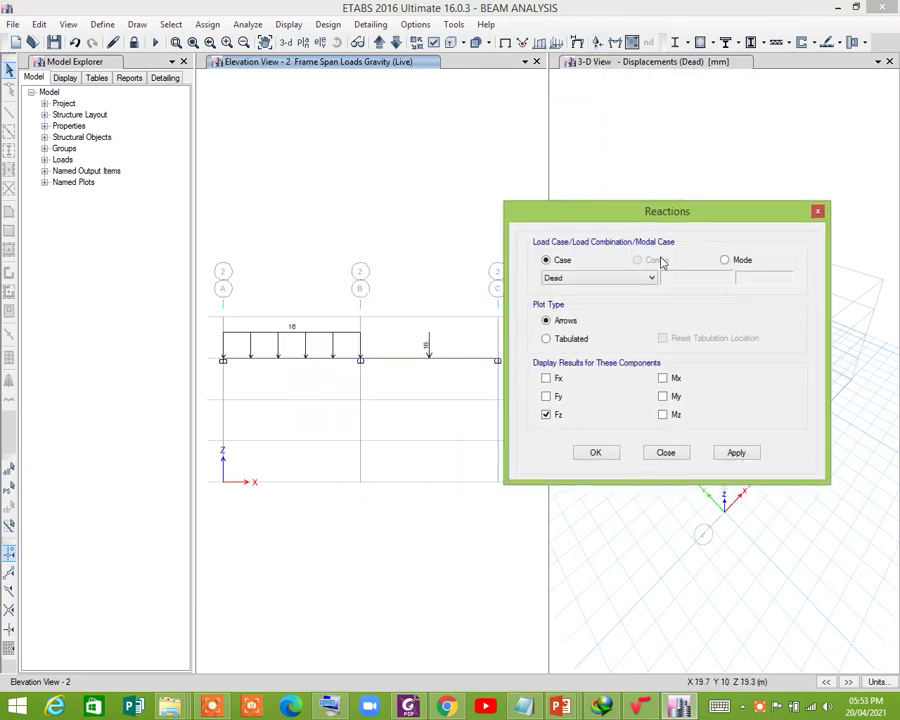
left_click(576, 280)
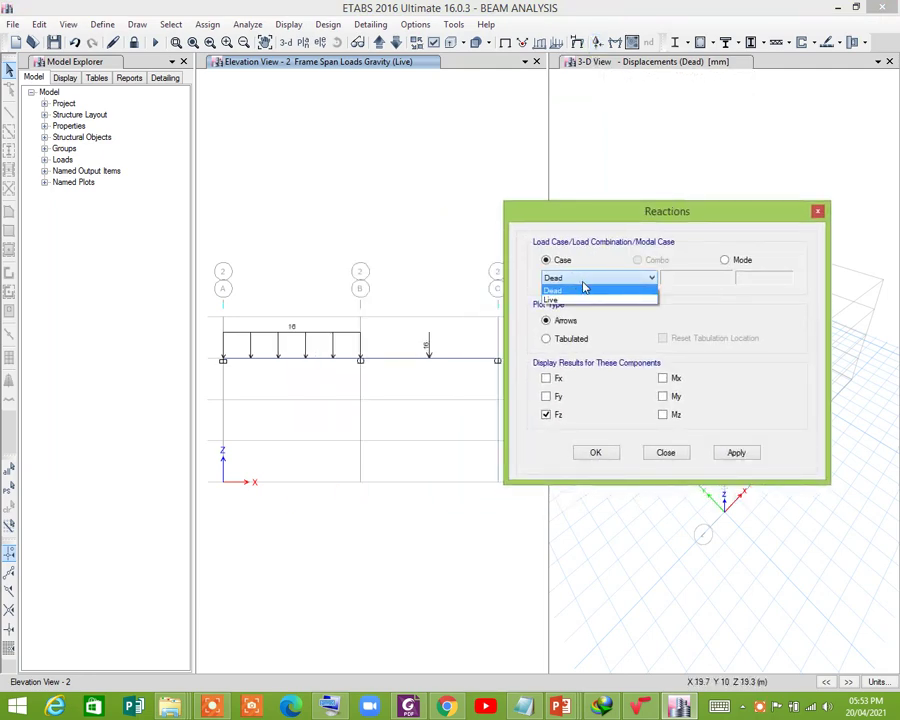
left_click(552, 300)
left_click_drag(603, 206, 655, 156)
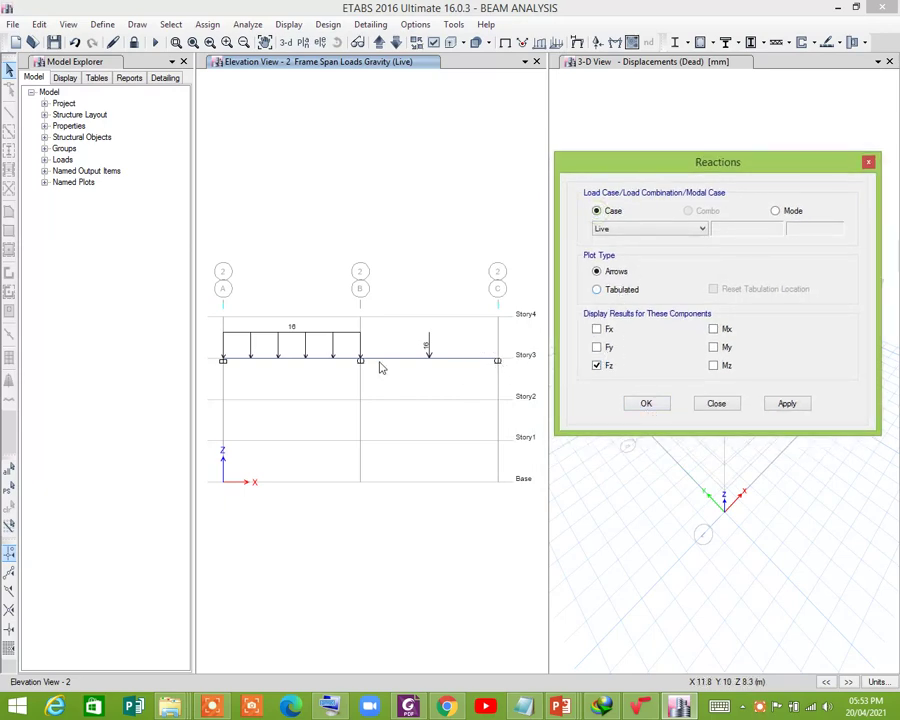
left_click(783, 404)
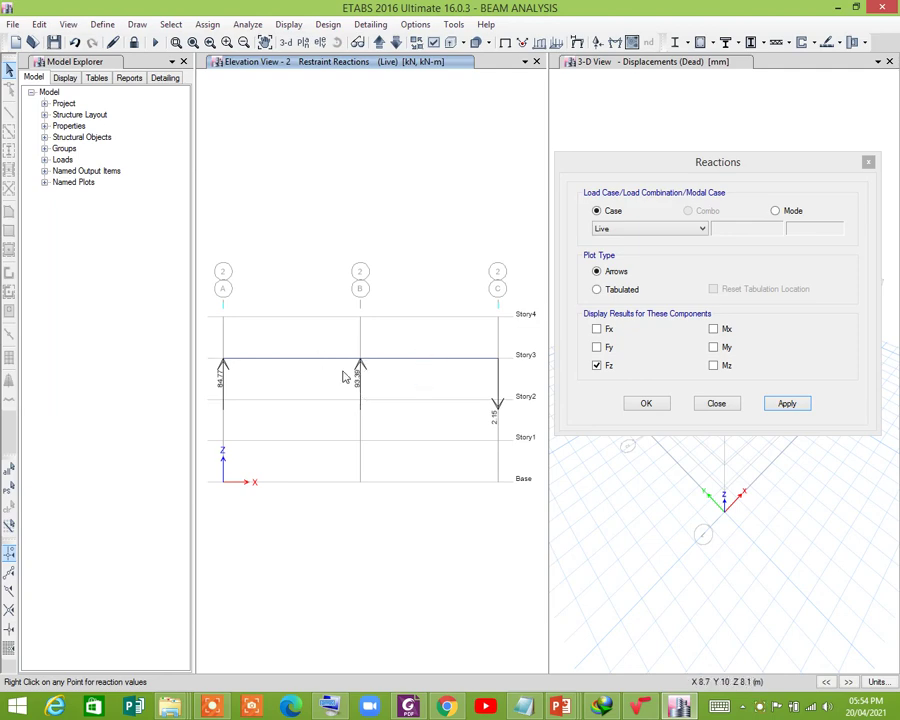
left_click(645, 404)
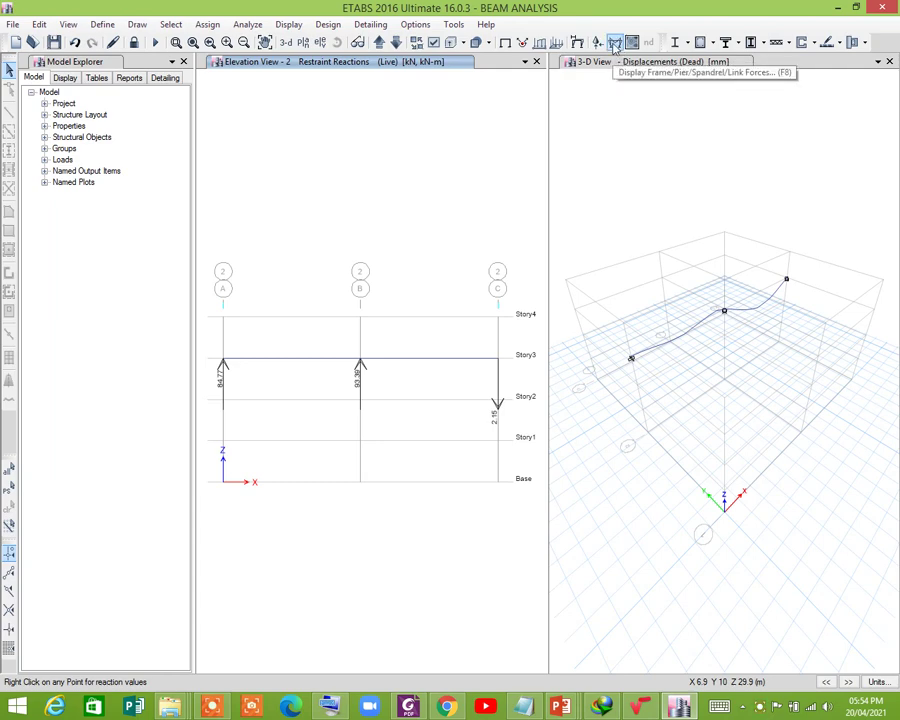
Step: Plot the Live-case Moment 3-3 diagram for the beam span between joints 1 and 2
left_click(614, 45)
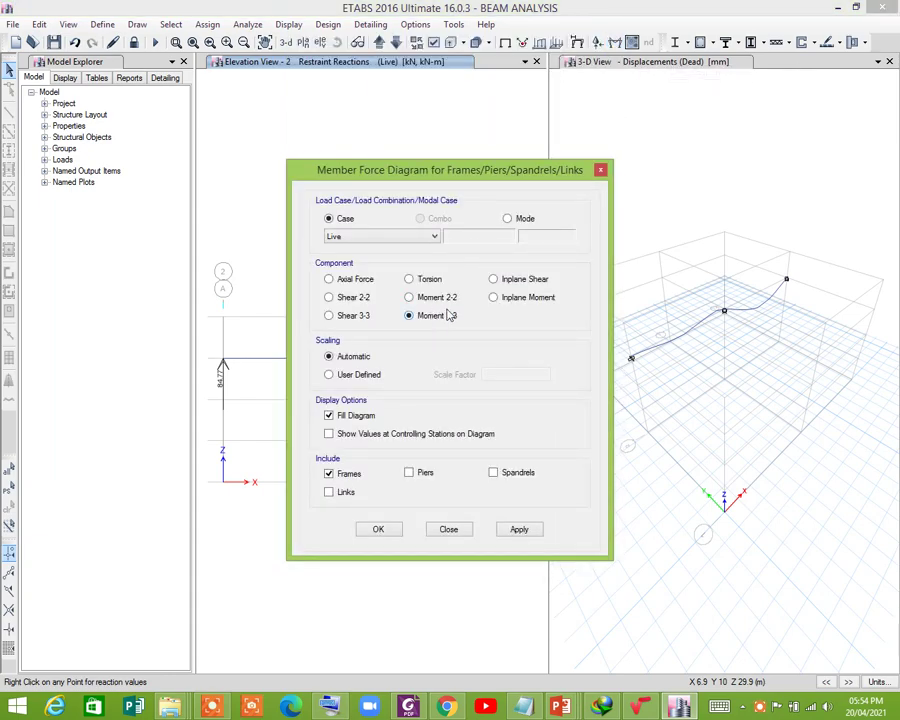
left_click_drag(466, 181, 680, 183)
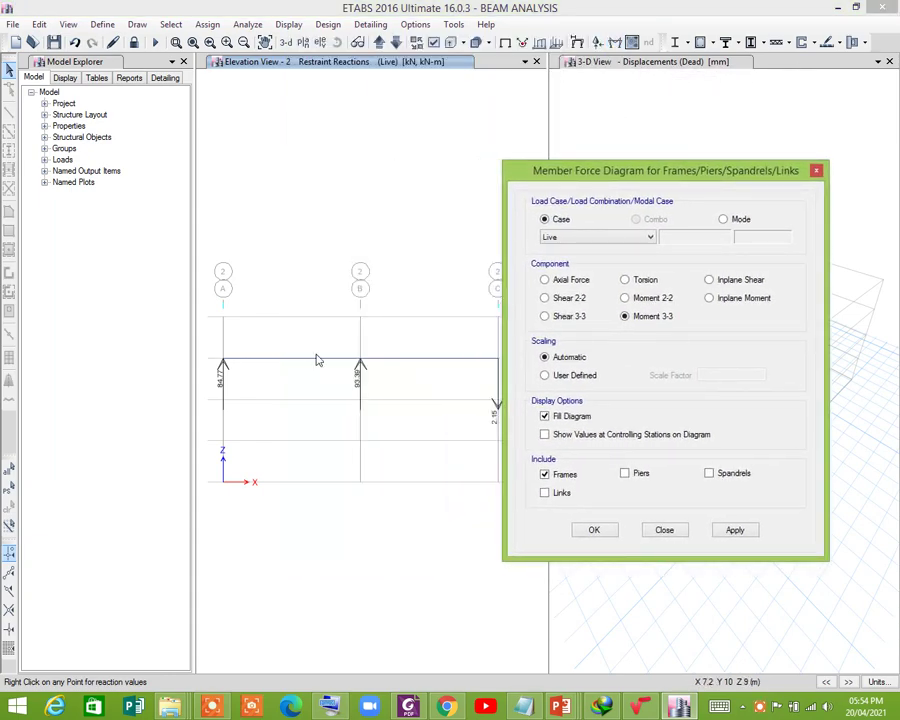
mouse_move(225, 365)
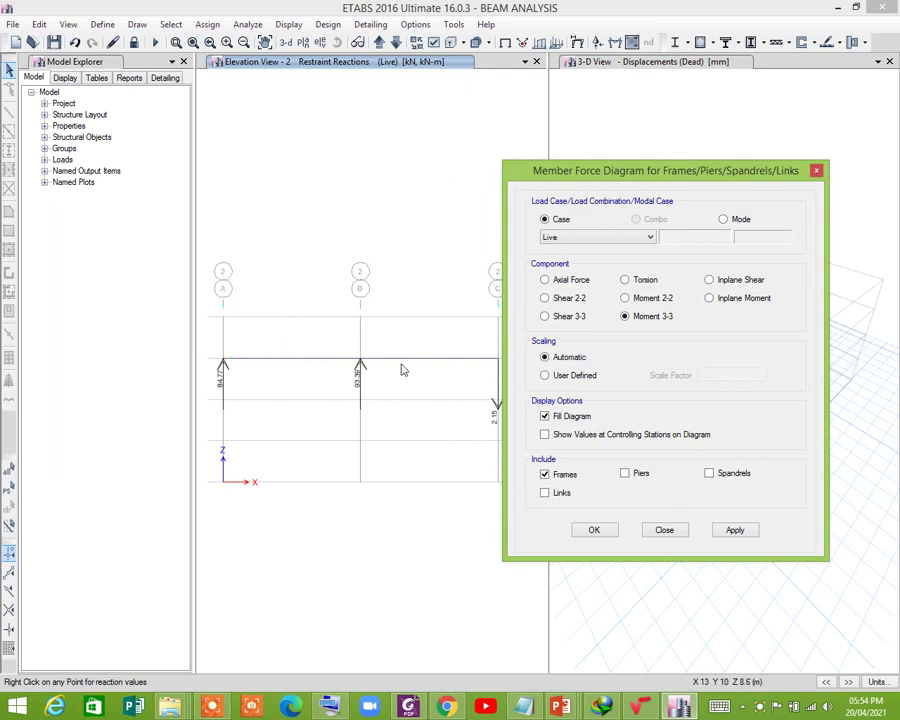
left_click(328, 361)
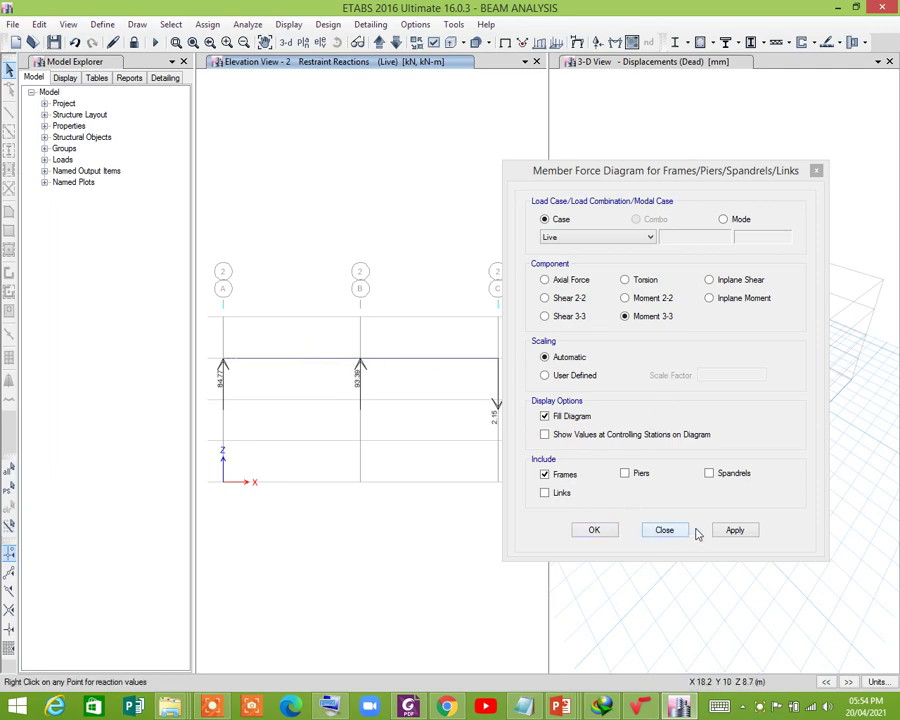
left_click(735, 531)
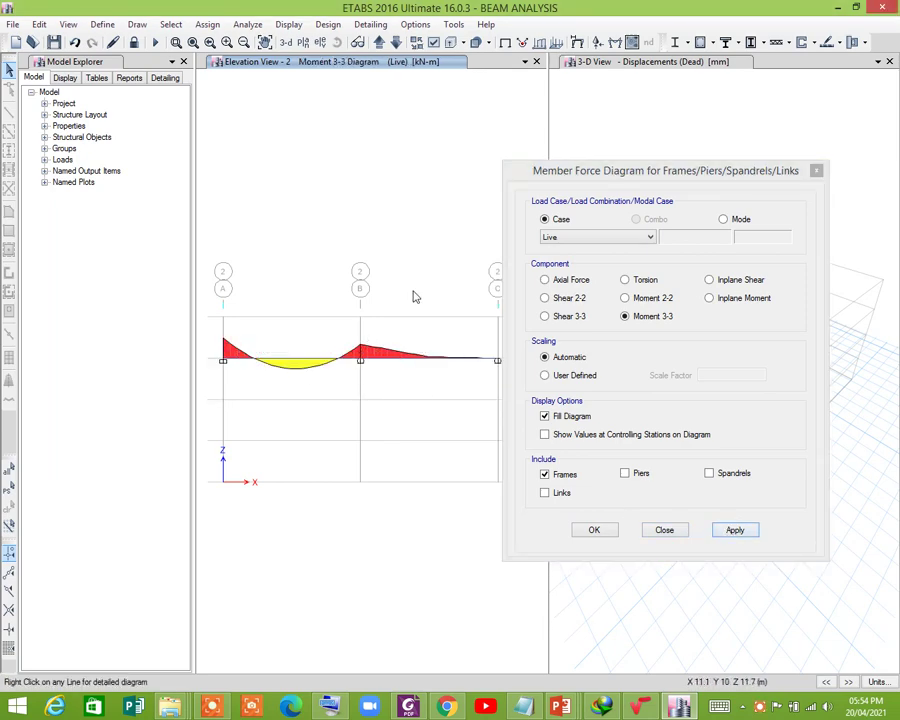
left_click_drag(585, 170, 658, 248)
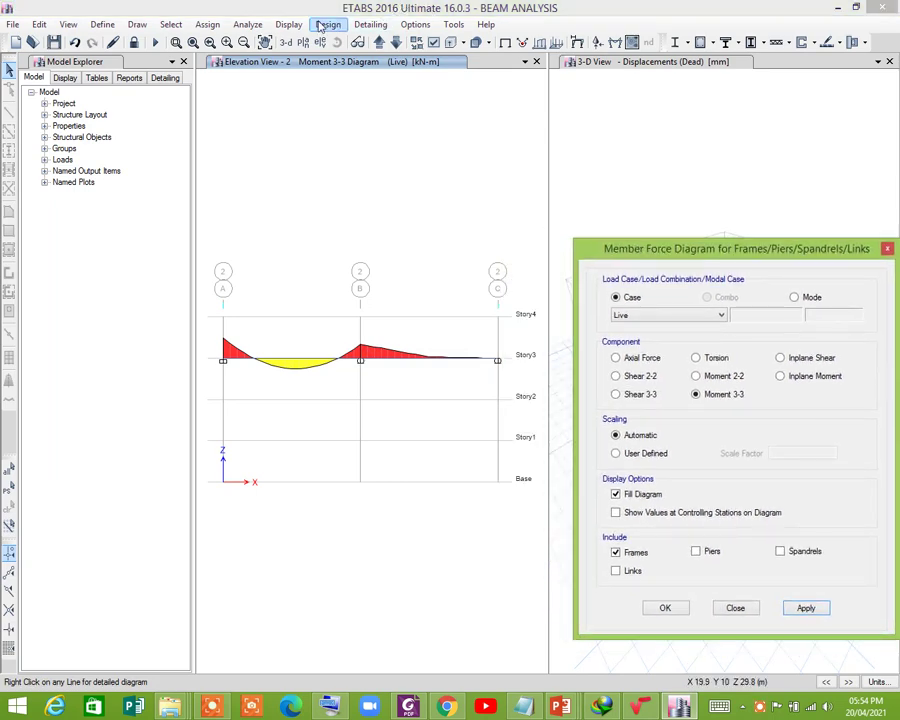
Step: Switch the program options to draw moment diagrams on the tension side
left_click(287, 25)
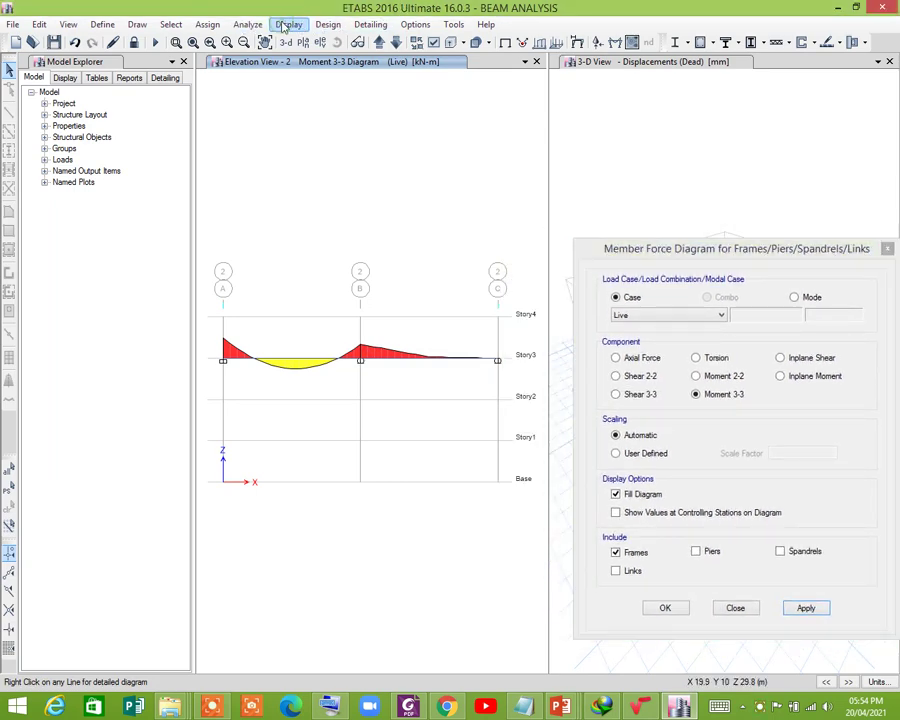
left_click(415, 24)
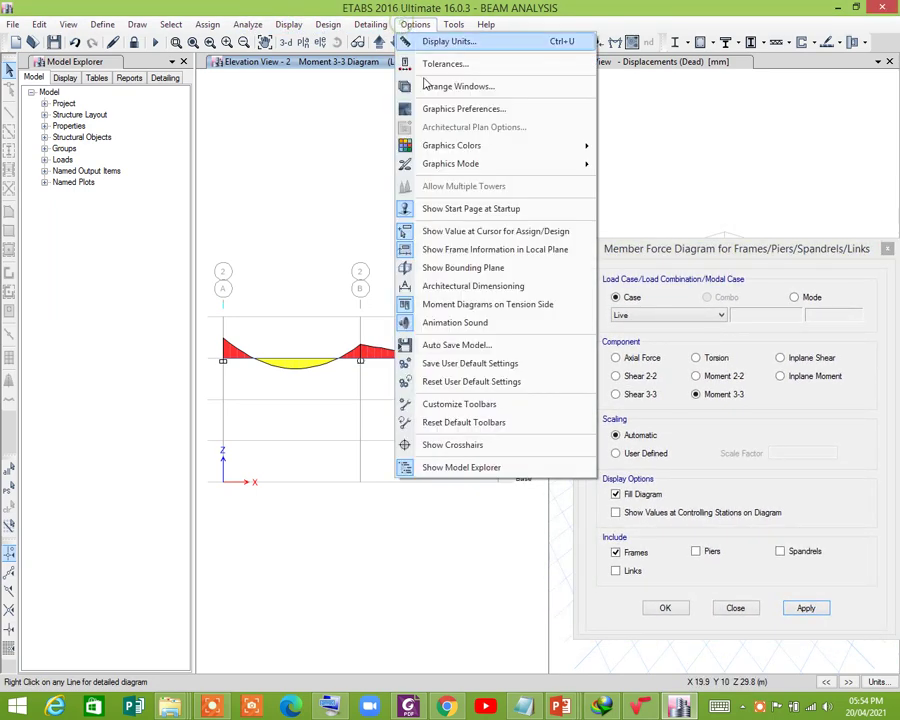
left_click(453, 311)
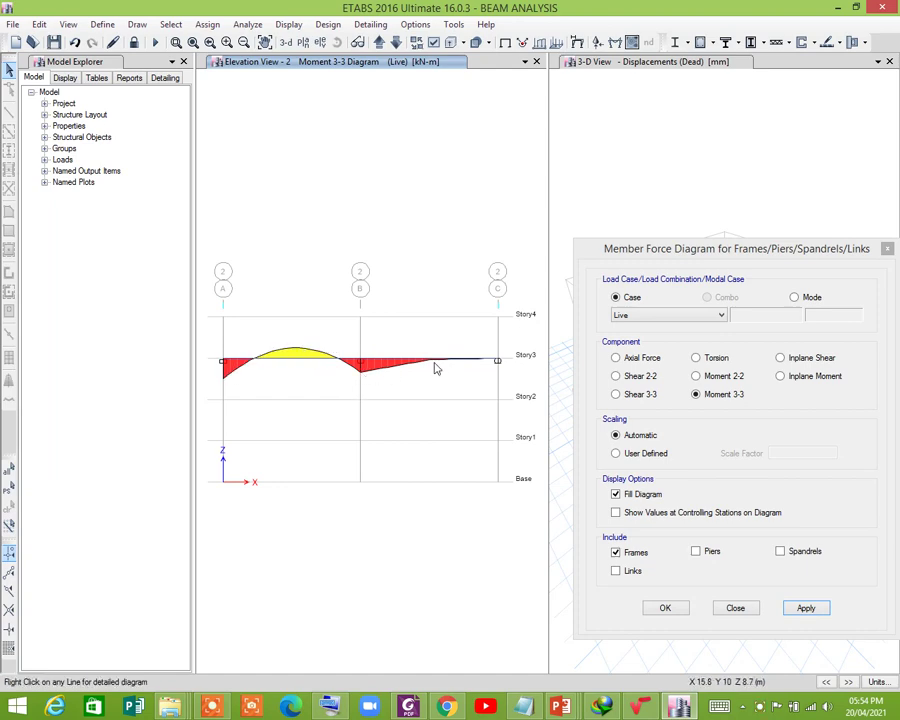
Step: Open beam B1's detailed diagrams, check axial/torsion, then return to major V2 and M3
right_click(297, 362)
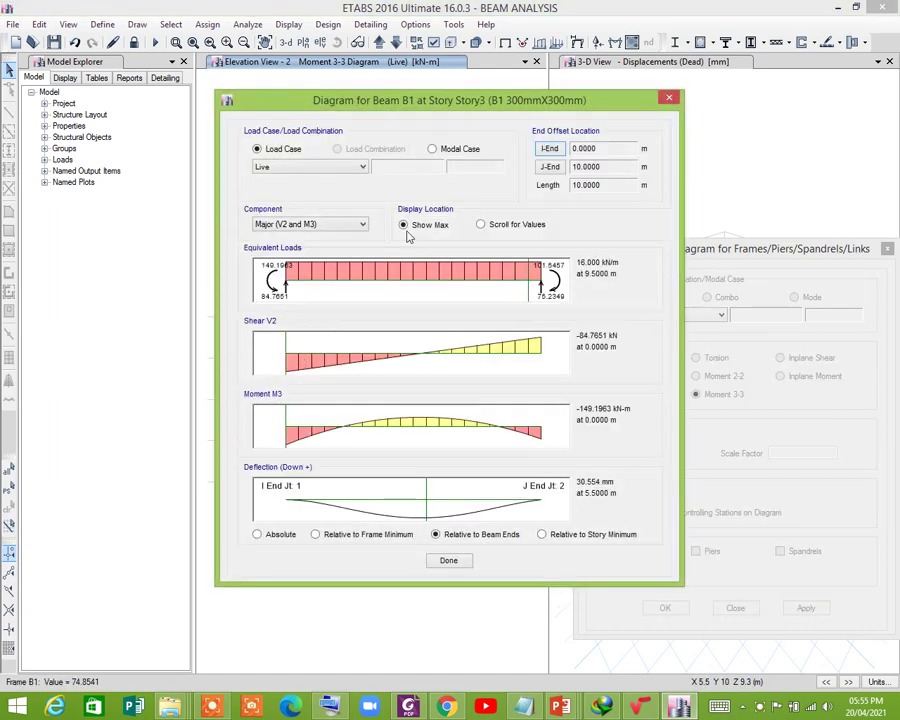
left_click_drag(409, 93, 450, 97)
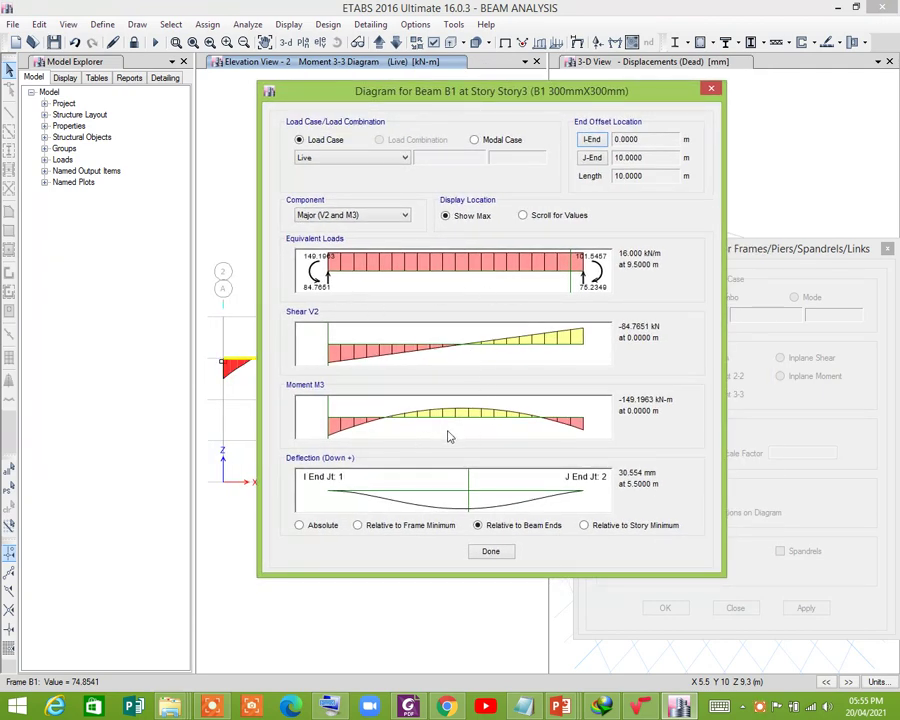
left_click(404, 215)
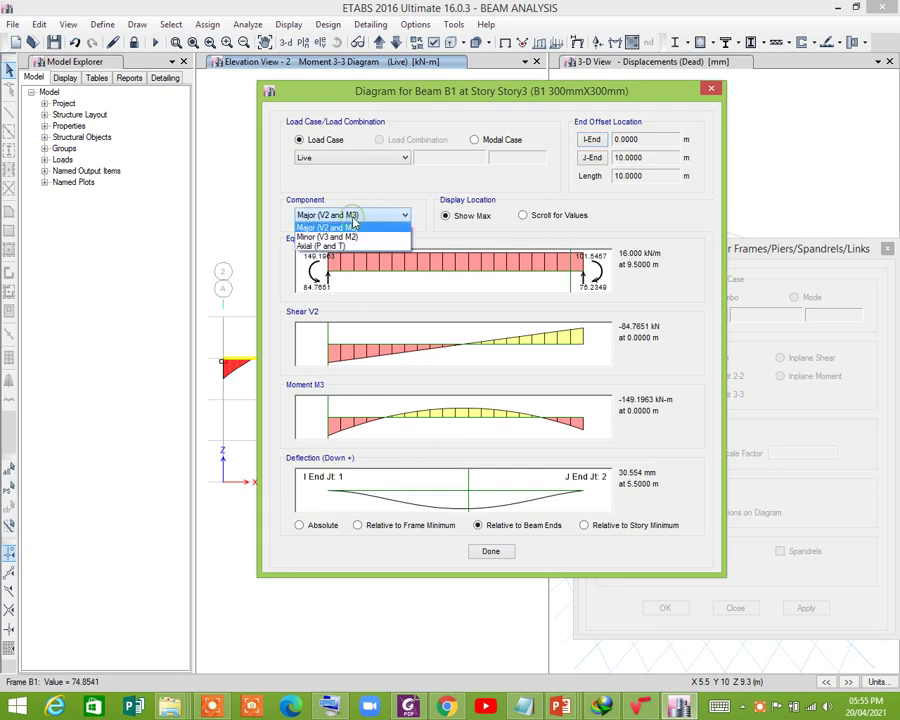
left_click(340, 245)
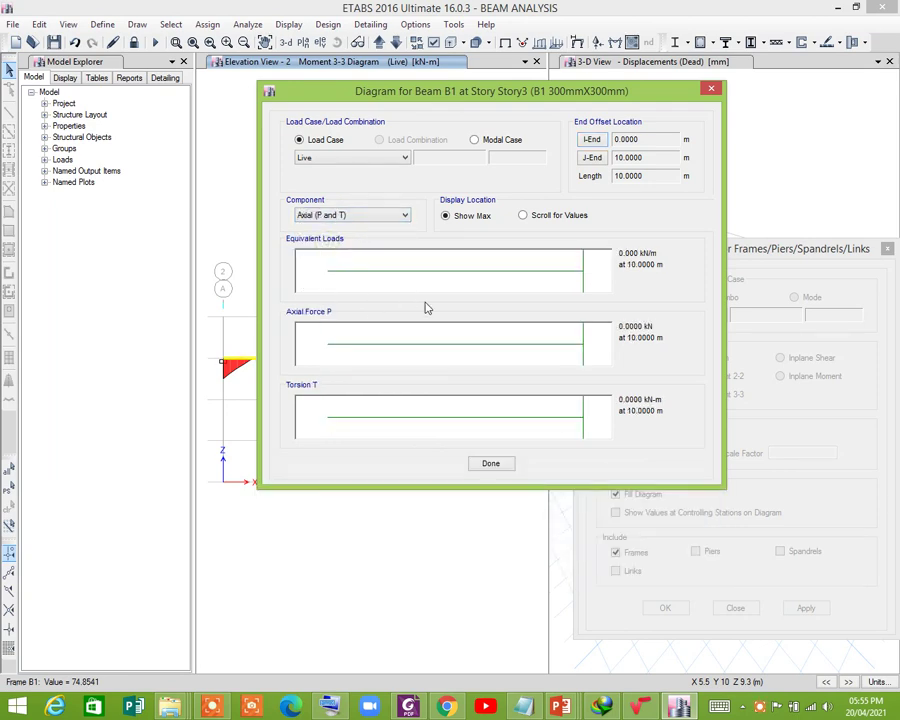
left_click(333, 216)
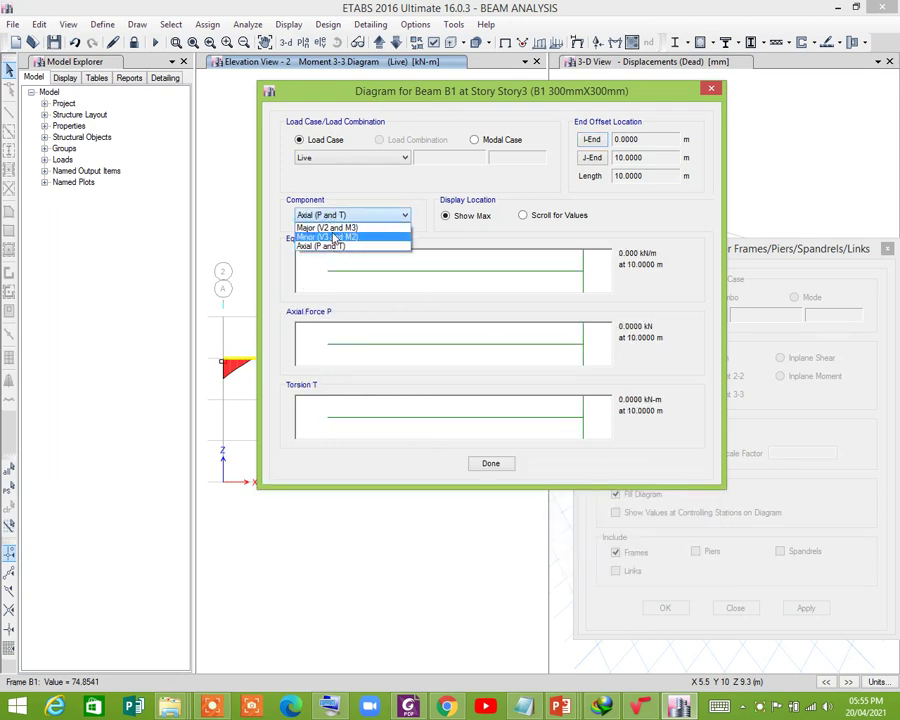
left_click(337, 228)
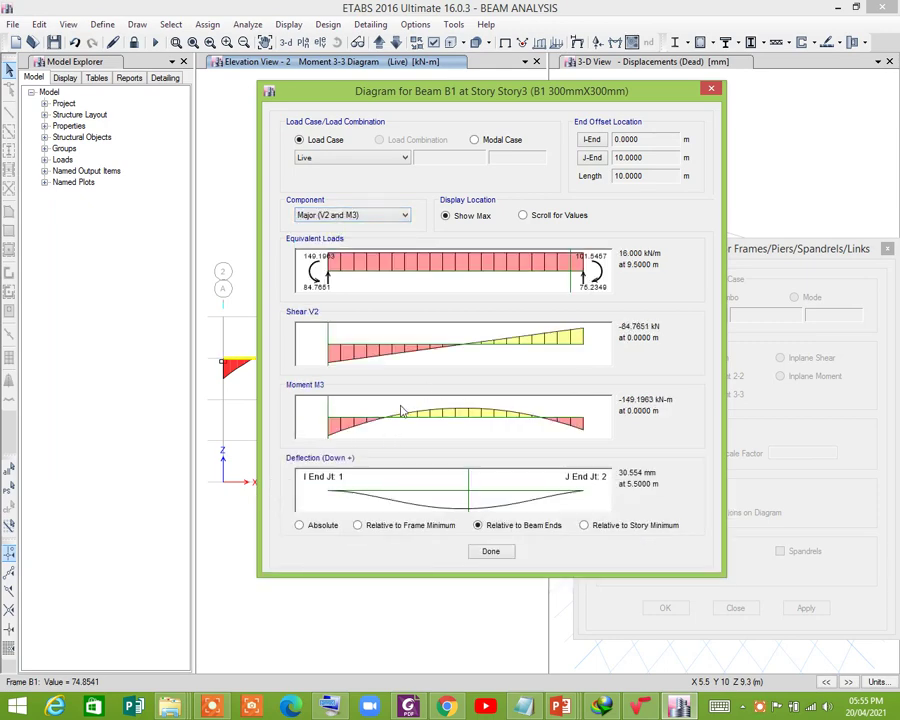
Step: Read values along beam B1, view maximum values, then return to scrolling for values
left_click(380, 432)
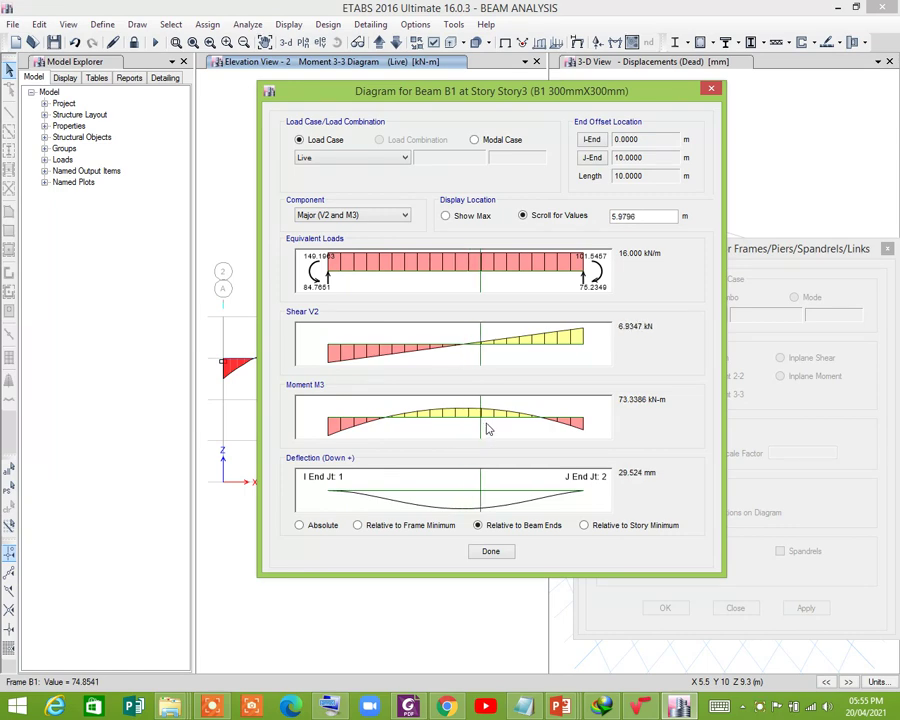
left_click(447, 217)
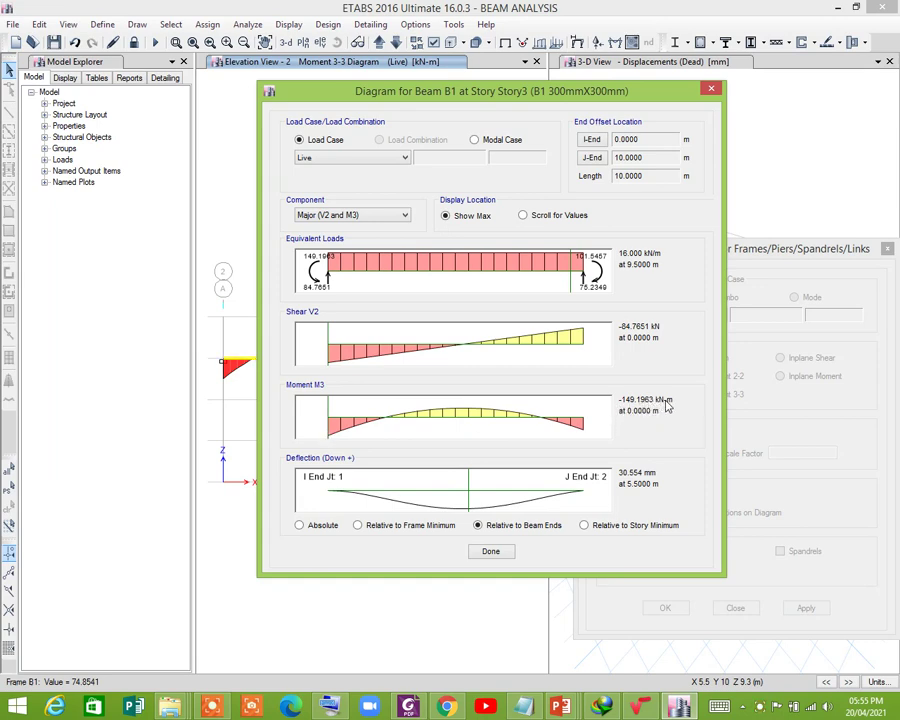
left_click(522, 215)
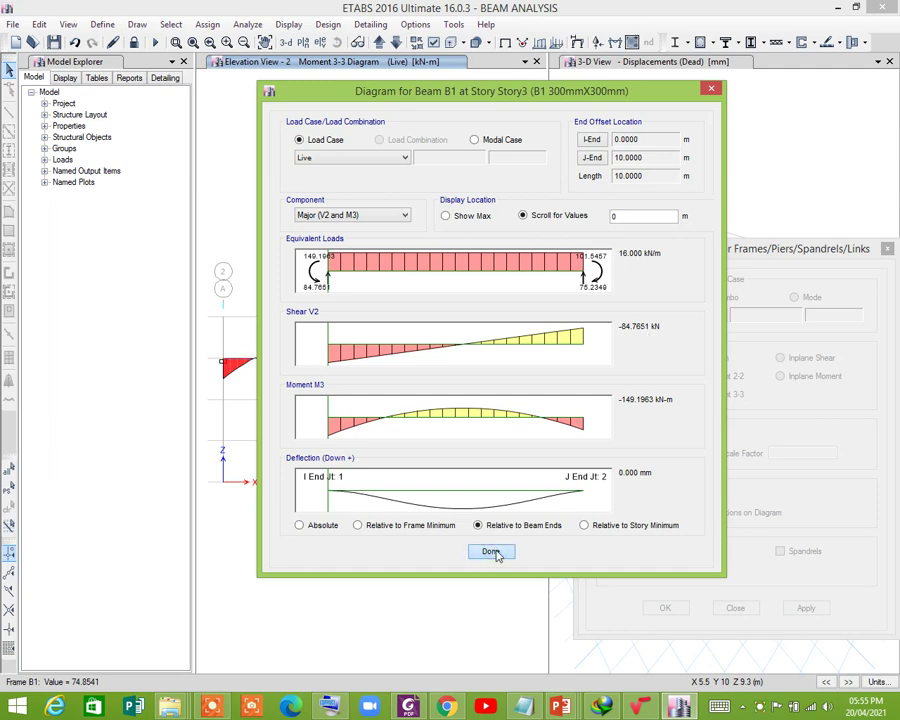
left_click_drag(524, 91, 604, 96)
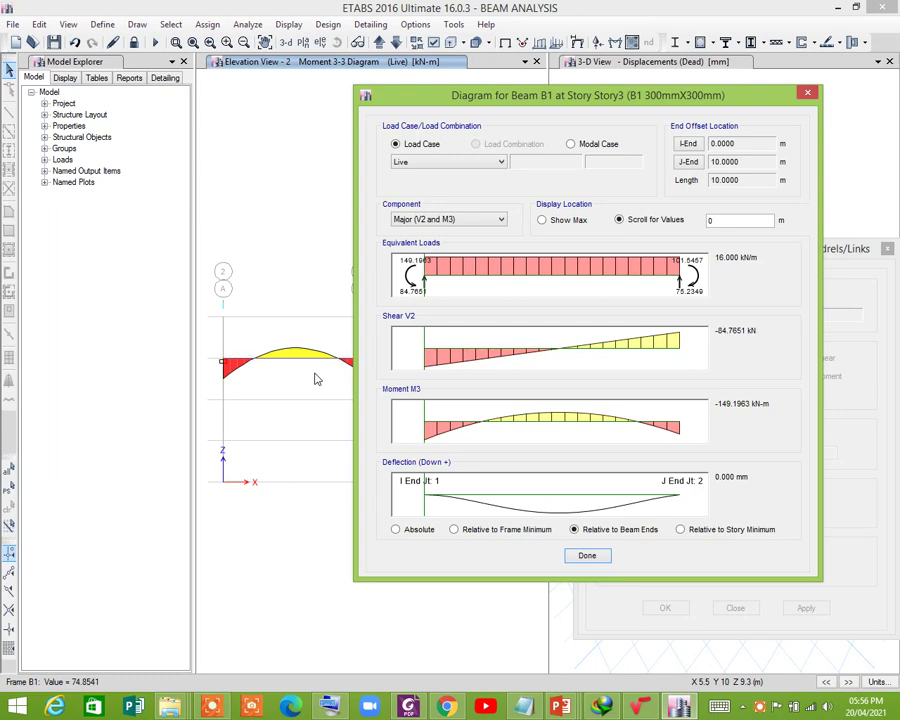
Step: Close the beam B1 detail and Member Force Diagram dialogs, keeping the Live Moment 3-3 plot
left_click(585, 556)
scroll(380, 425, "down", 3)
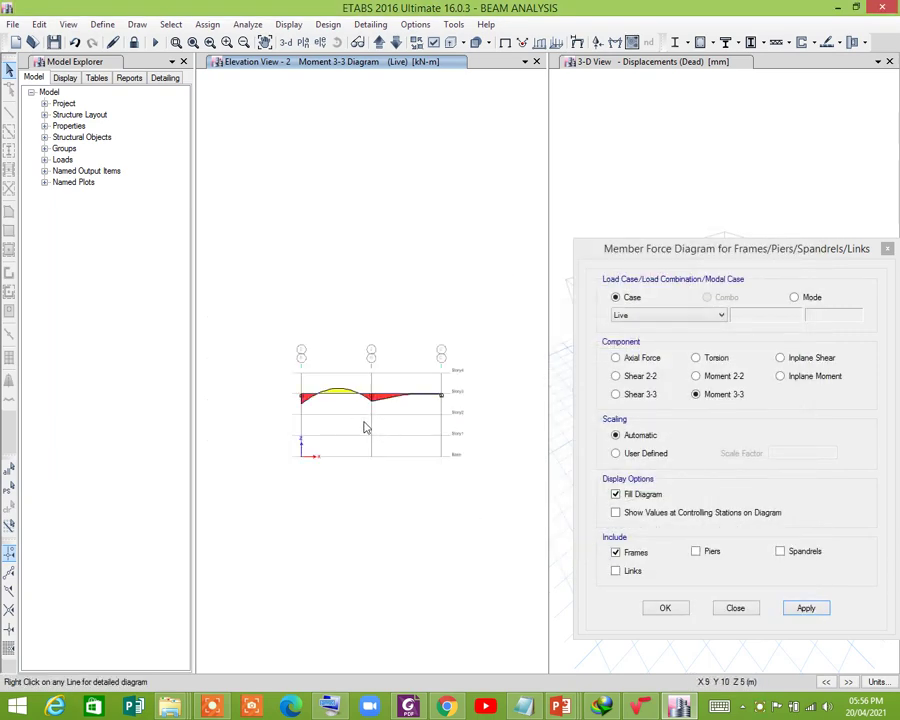
scroll(366, 428, "up", 2)
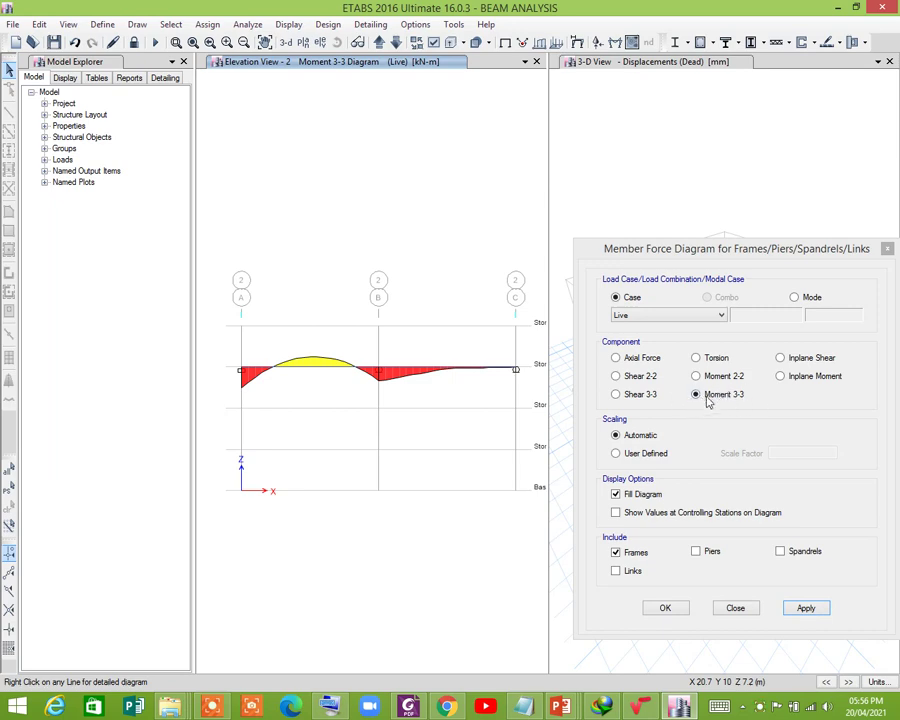
left_click(735, 607)
left_click(70, 25)
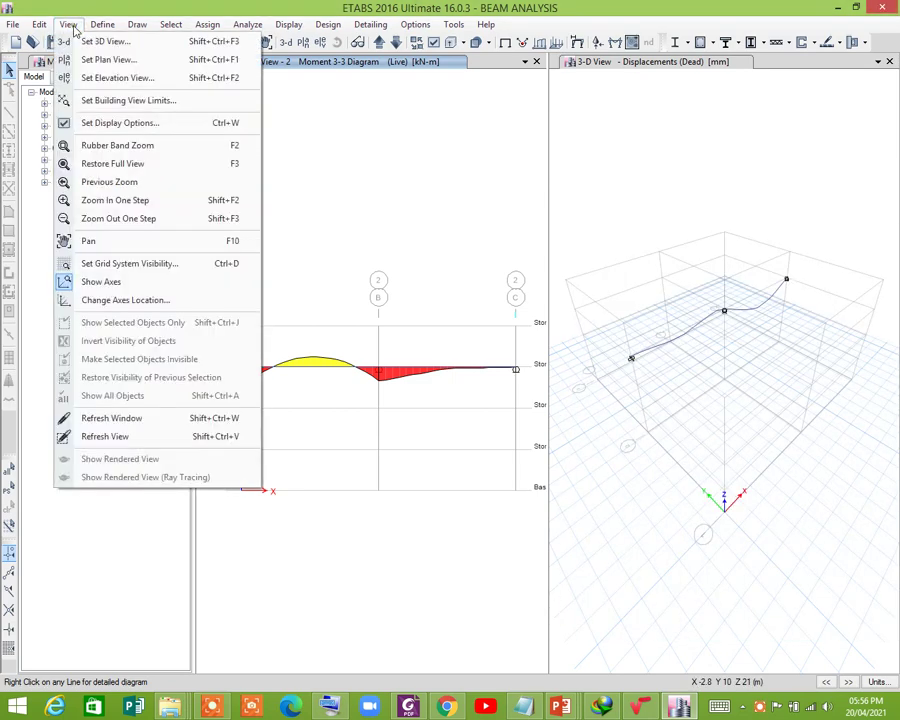
left_click(100, 24)
left_click(116, 44)
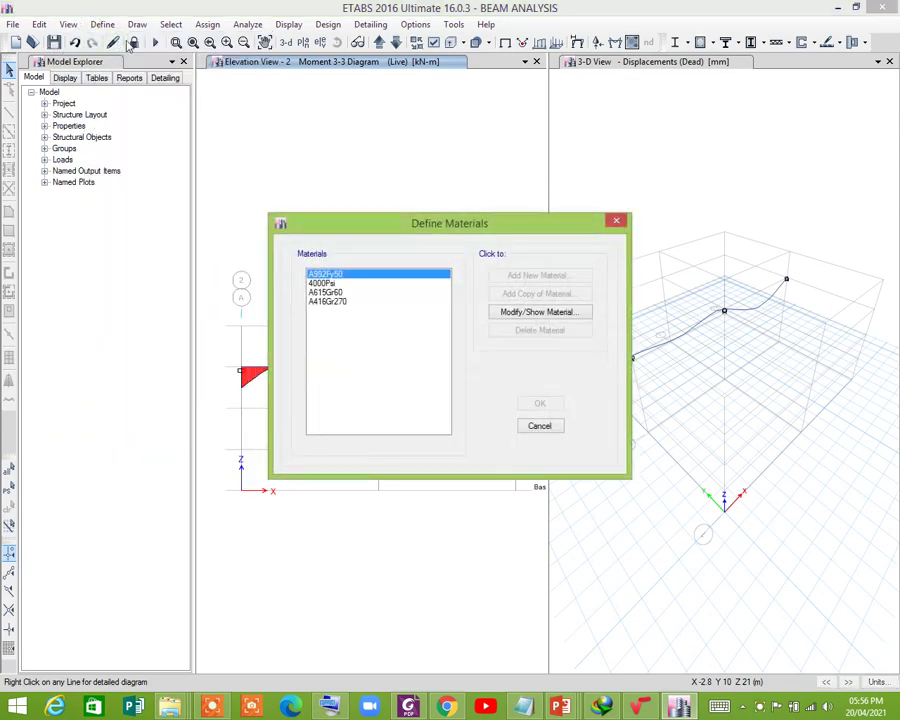
left_click(619, 223)
left_click(102, 24)
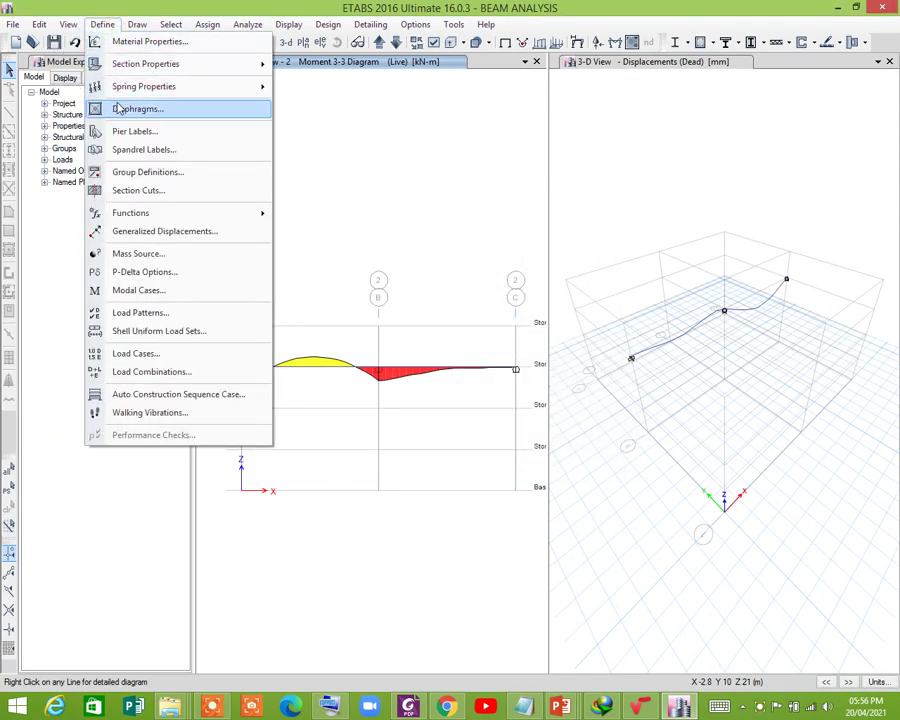
mouse_move(258, 64)
left_click(328, 65)
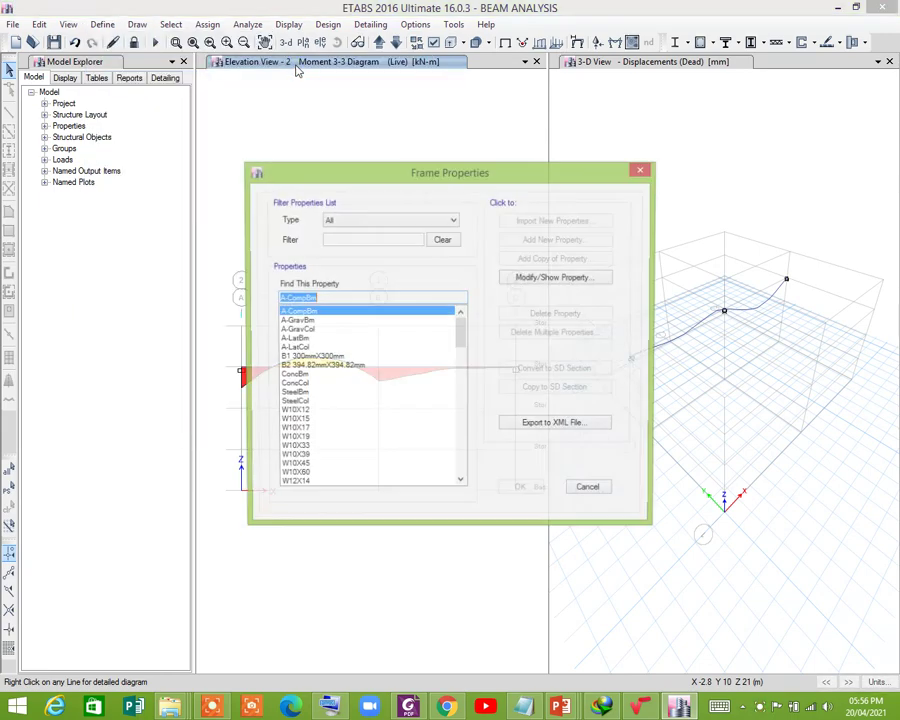
left_click(316, 366)
left_click(314, 357)
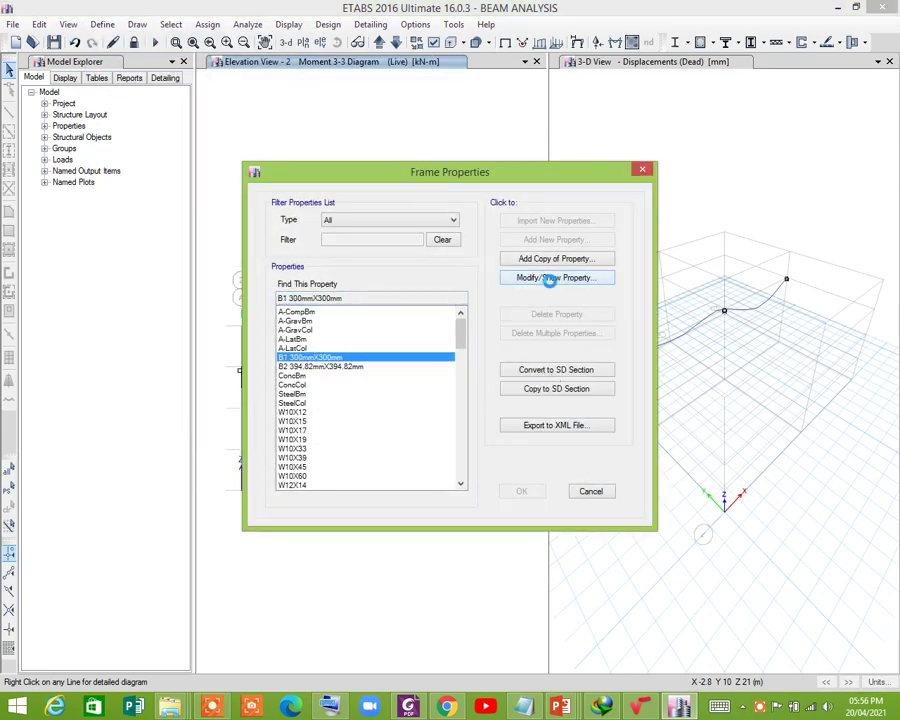
left_click(553, 281)
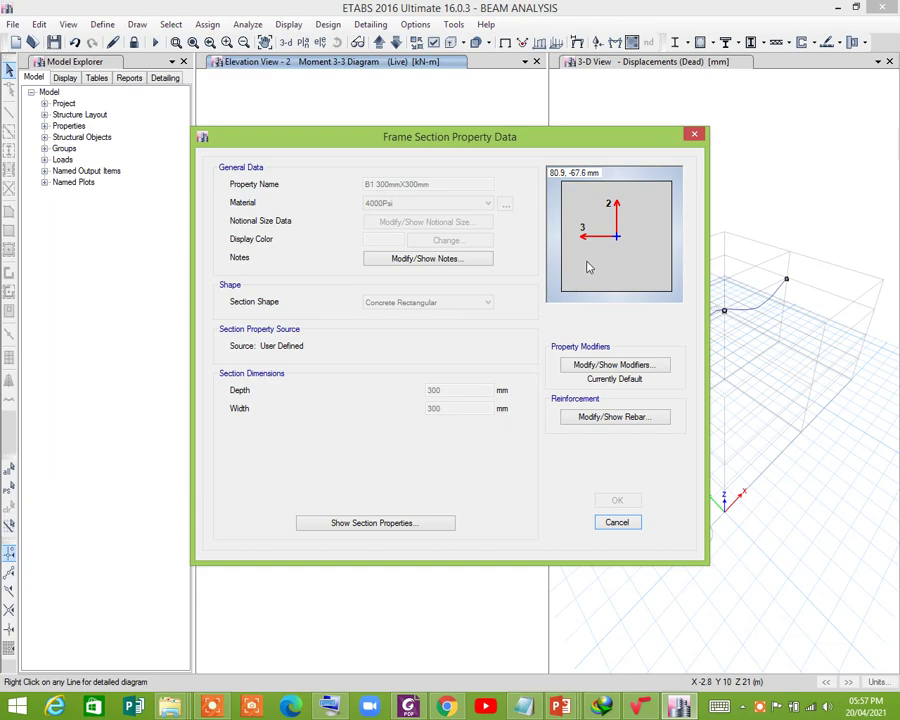
left_click(624, 525)
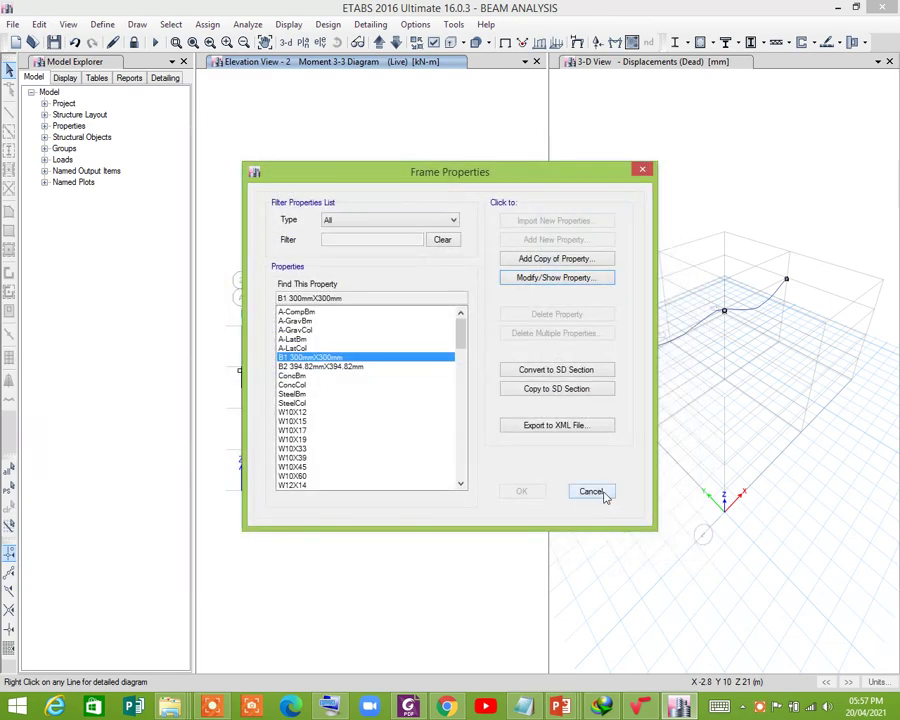
left_click(592, 491)
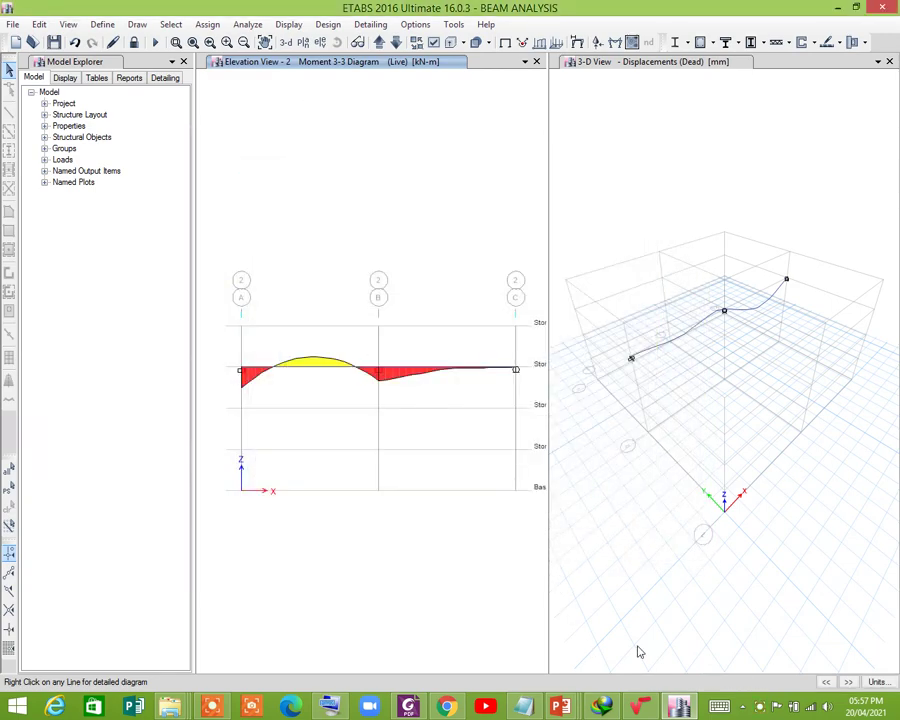
left_click(763, 708)
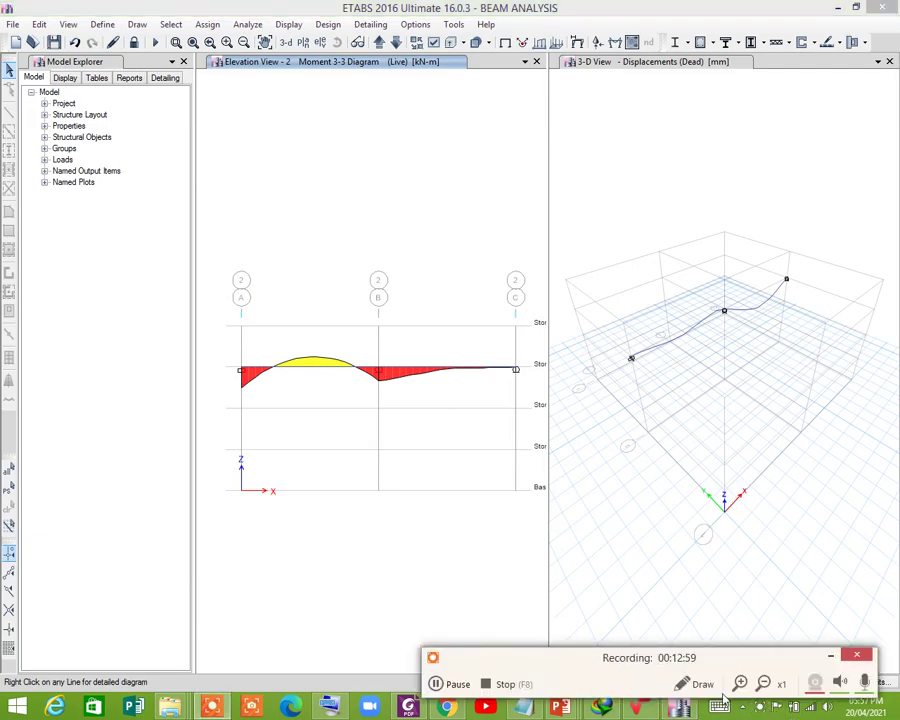